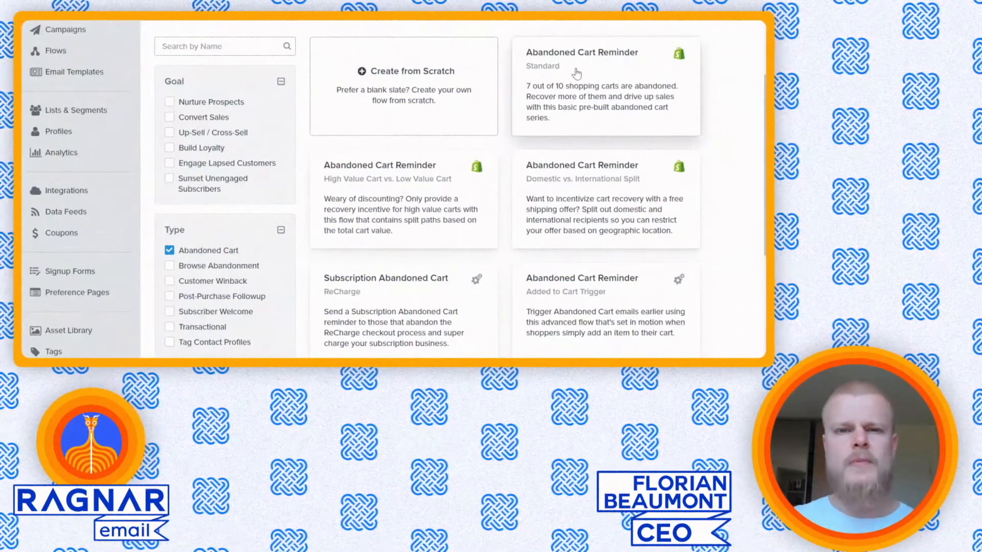
# Step: Create a flow named ATC from the standard Abandoned Cart Reminder template for Shopify
pyautogui.click(577, 73)
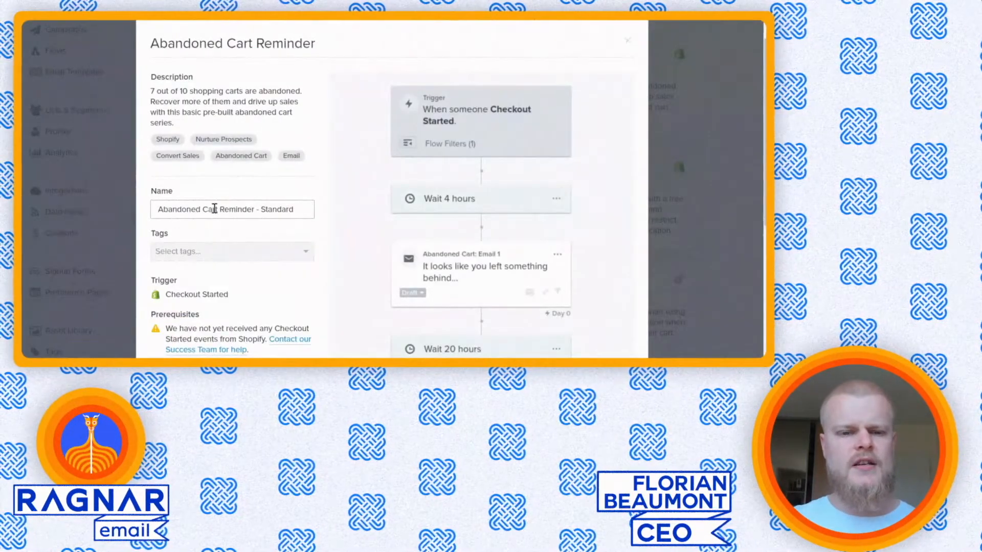
pyautogui.tripleClick(271, 210)
pyautogui.click(272, 210)
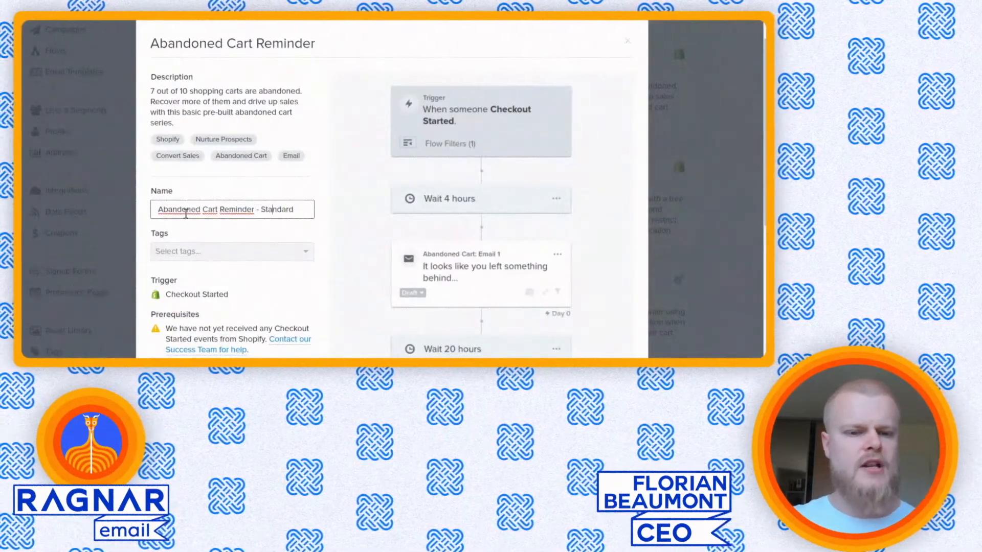
pyautogui.click(303, 209)
pyautogui.write('A')
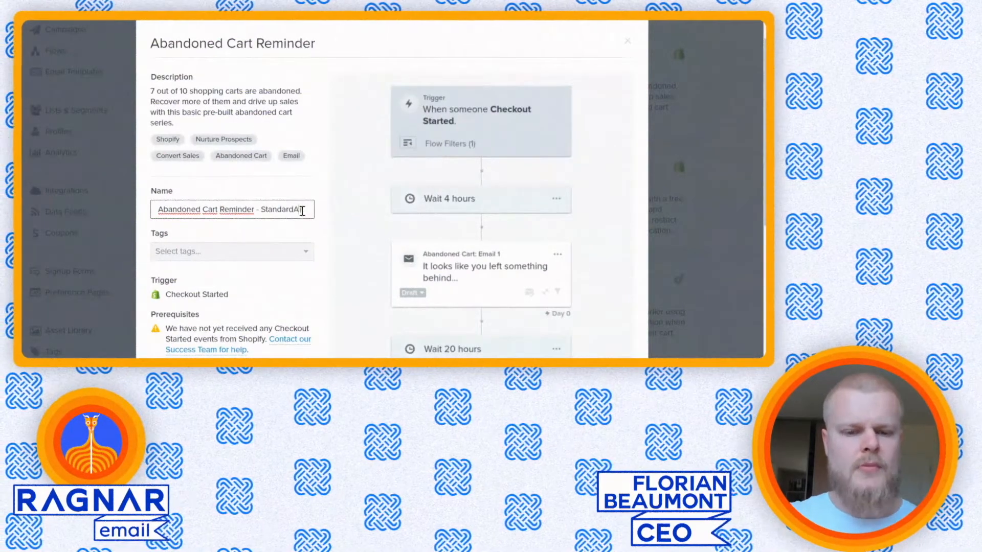
pyautogui.tripleClick(189, 210)
pyautogui.write('ATC')
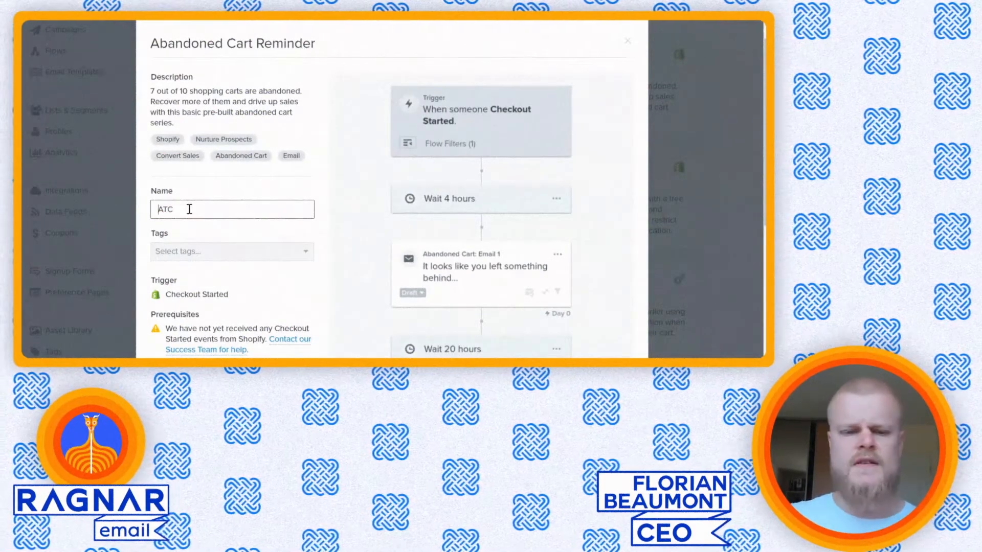
pyautogui.scroll(-3, 270, 169)
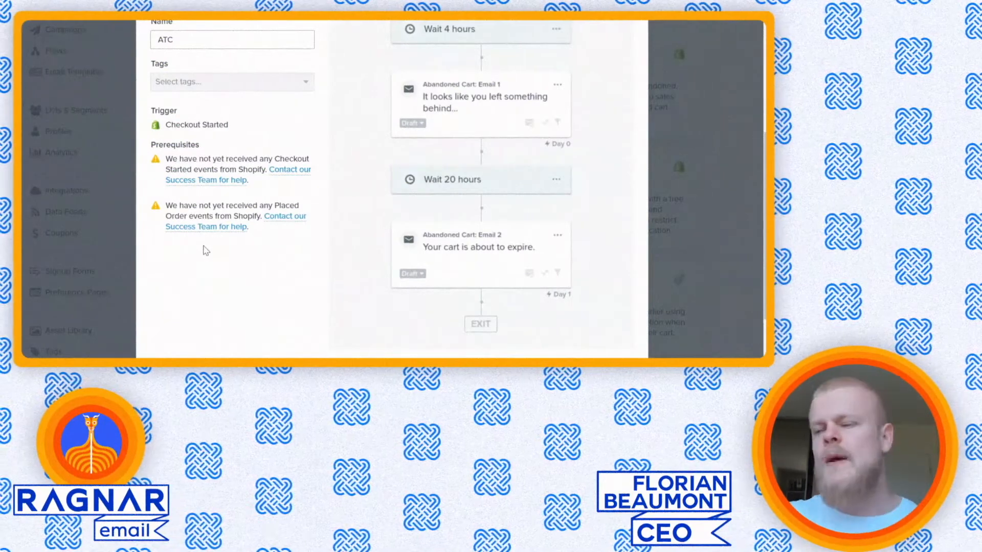
pyautogui.scroll(-2, 205, 249)
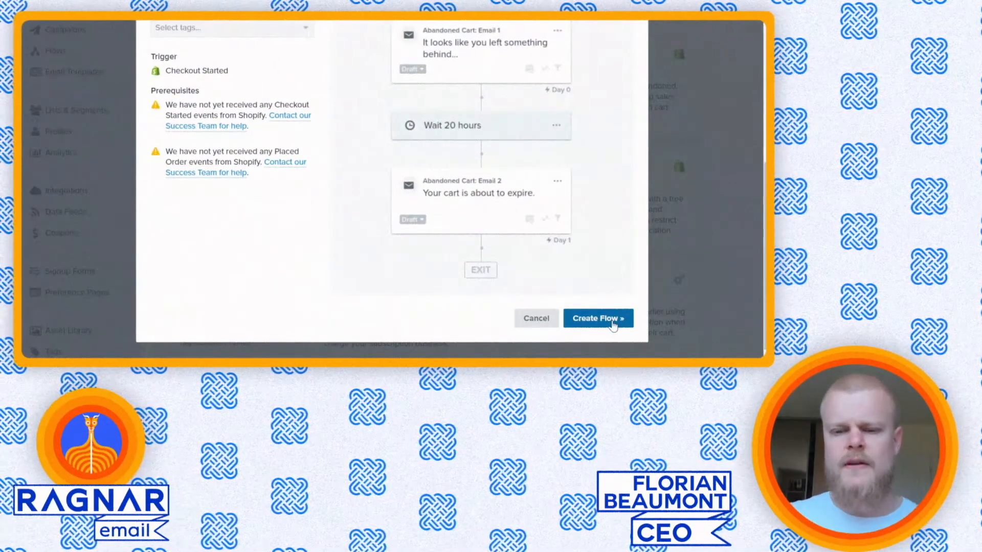
pyautogui.click(598, 318)
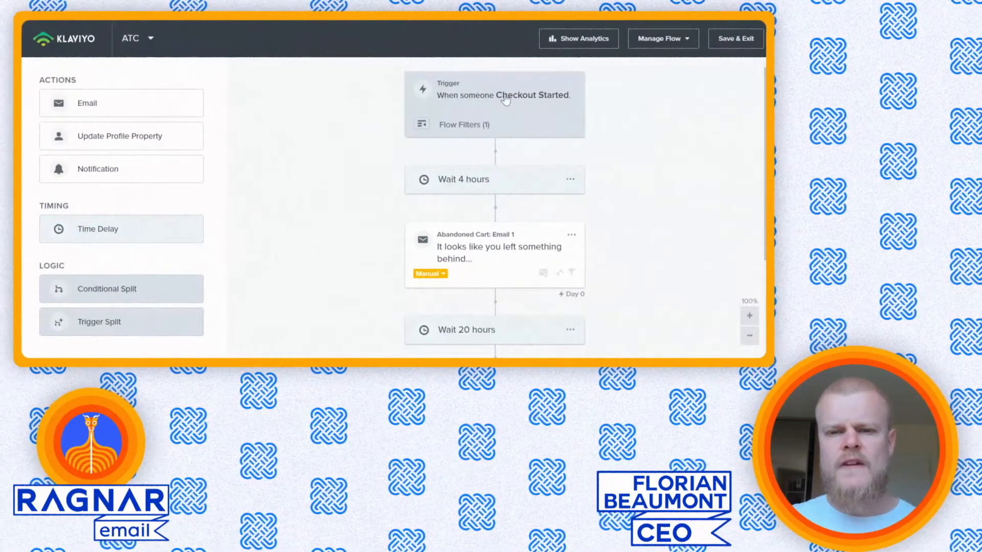
# Step: Examine the trigger's flow filters and the sequence of delays and emails in the flow
pyautogui.click(422, 124)
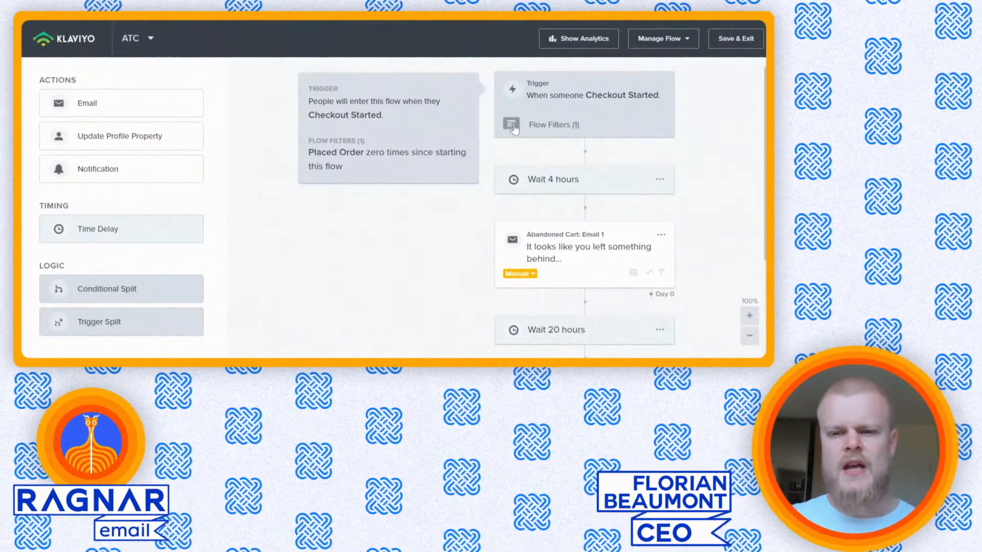
pyautogui.click(515, 128)
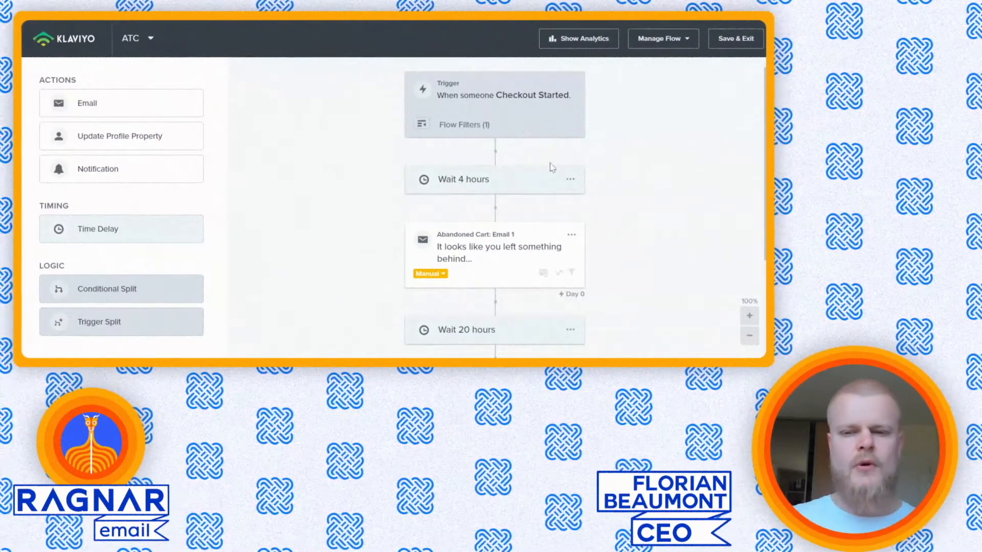
pyautogui.scroll(-1, 606, 166)
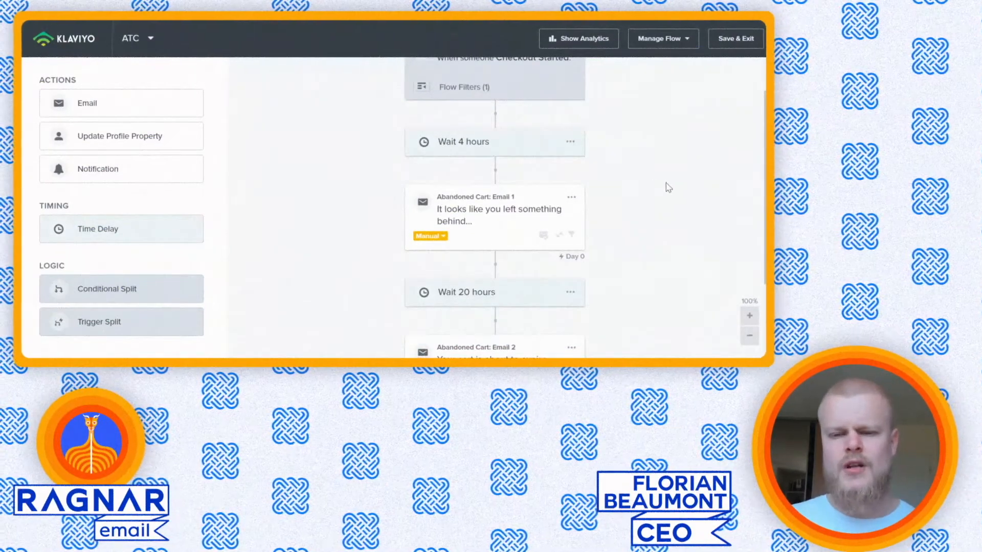
pyautogui.scroll(-2, 482, 230)
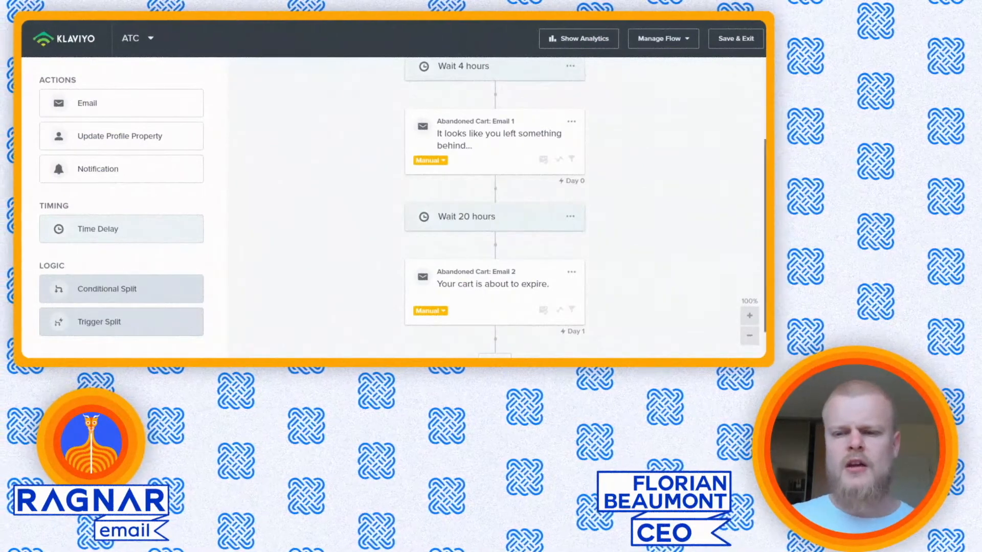
pyautogui.scroll(-1, 763, 302)
pyautogui.scroll(5, 762, 302)
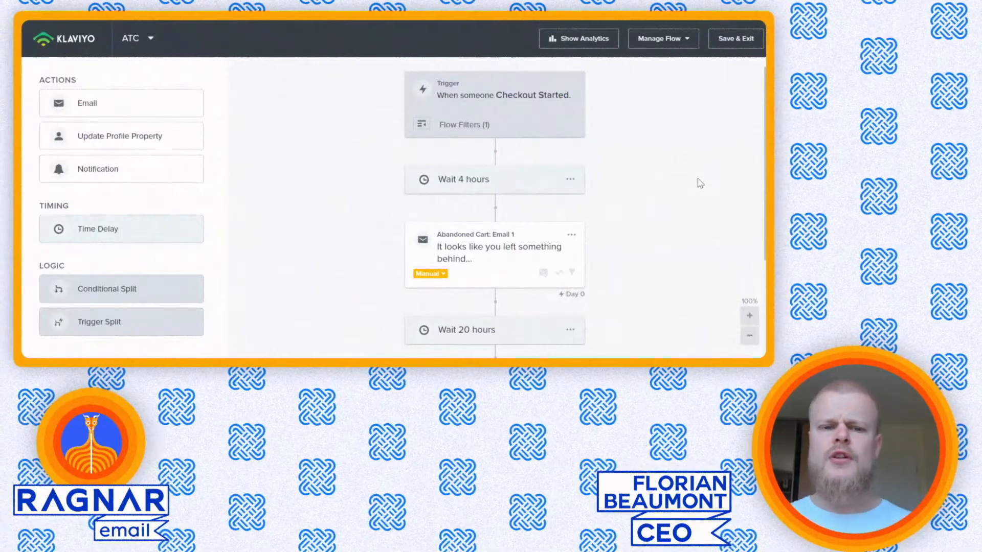
# Step: Add a second flow filter to the trigger, skipping anyone who has been in this flow in the last 30 days, and save it
pyautogui.click(507, 105)
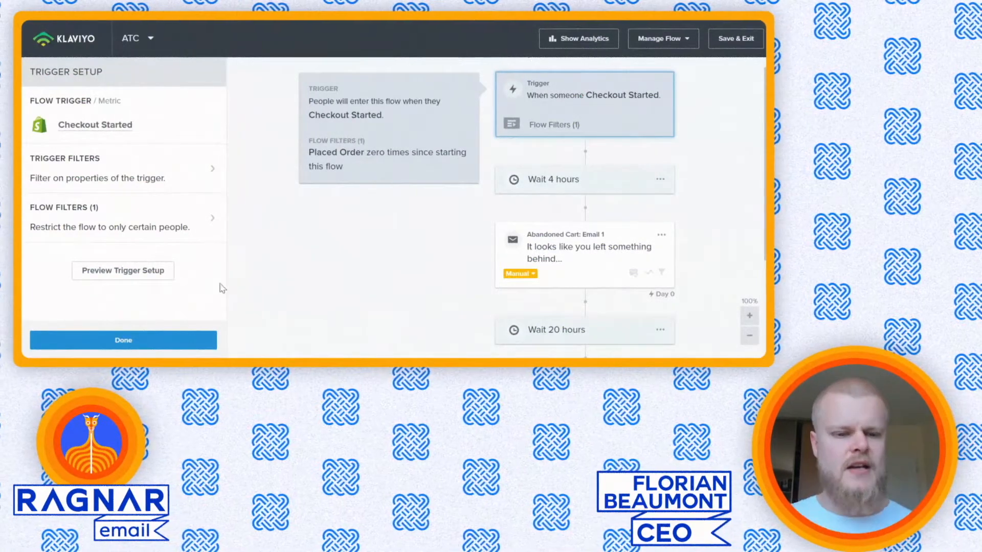
pyautogui.click(49, 217)
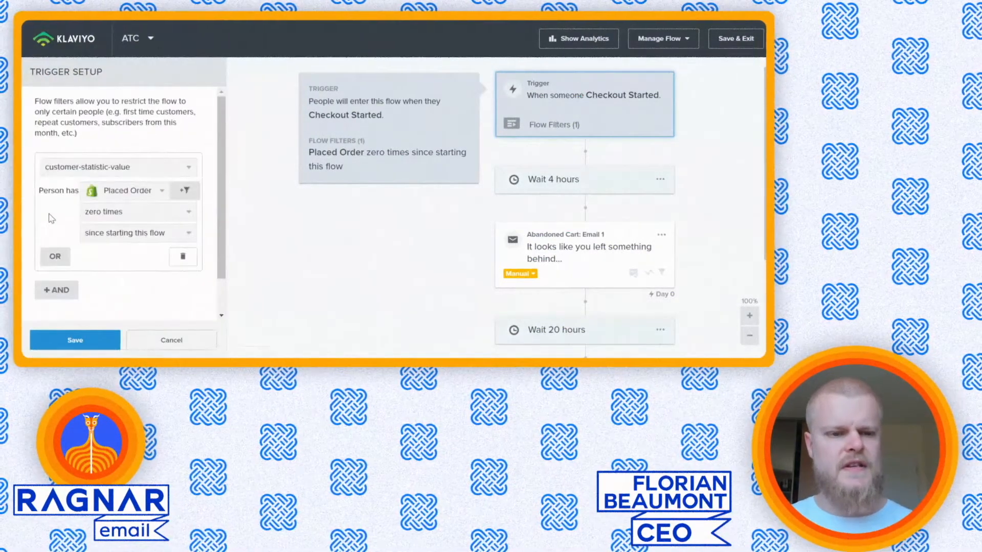
pyautogui.scroll(-2, 127, 215)
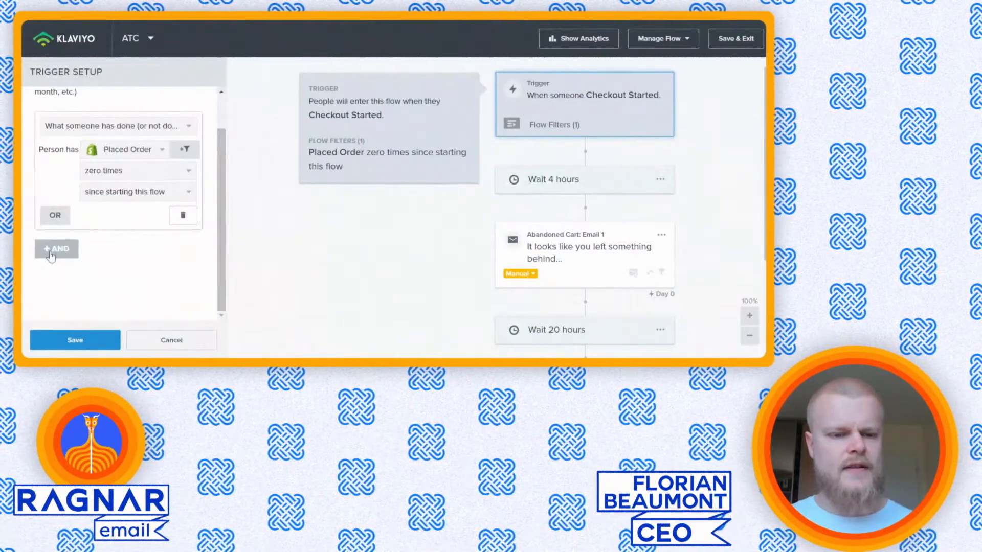
pyautogui.click(55, 249)
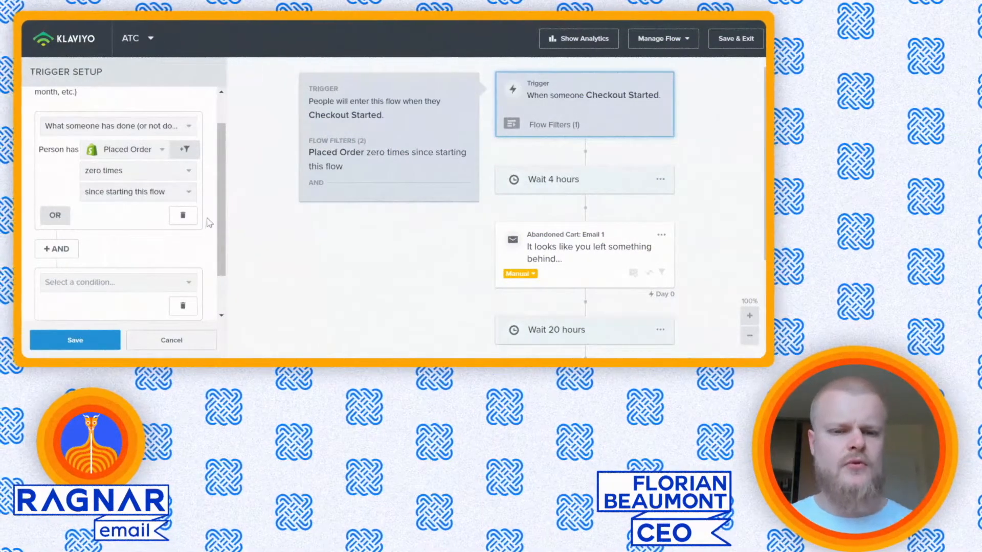
pyautogui.moveTo(223, 233); pyautogui.dragTo(225, 255)
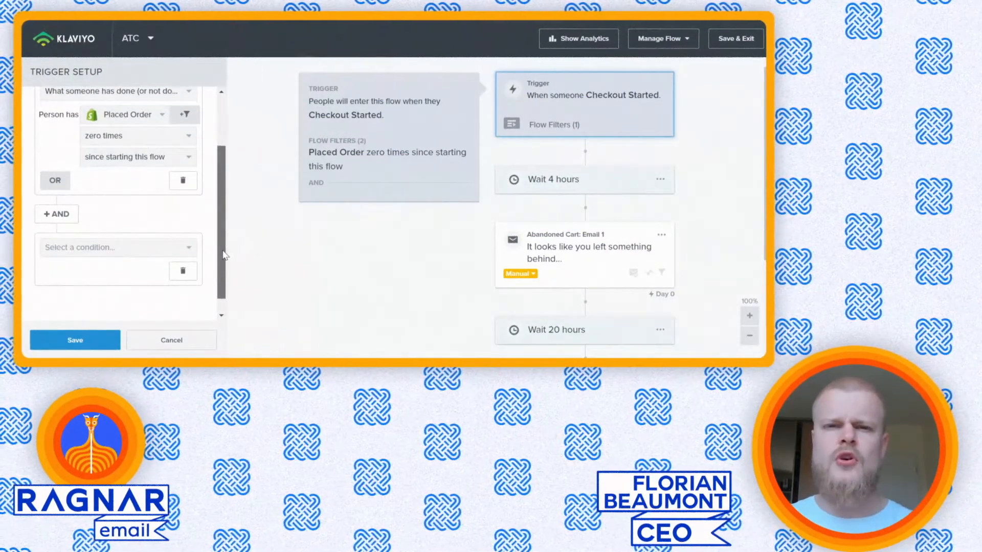
pyautogui.click(117, 256)
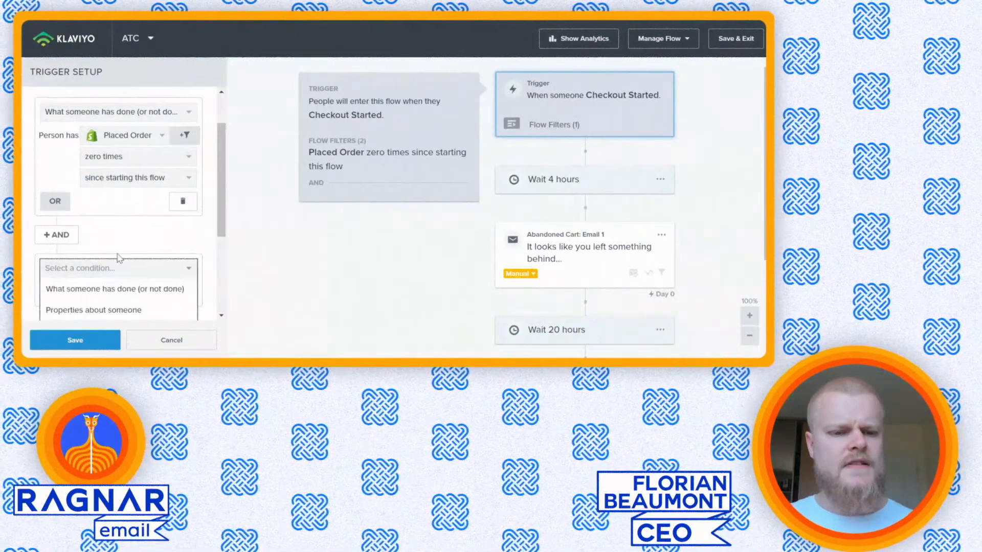
pyautogui.moveTo(223, 230); pyautogui.dragTo(220, 297)
pyautogui.click(76, 287)
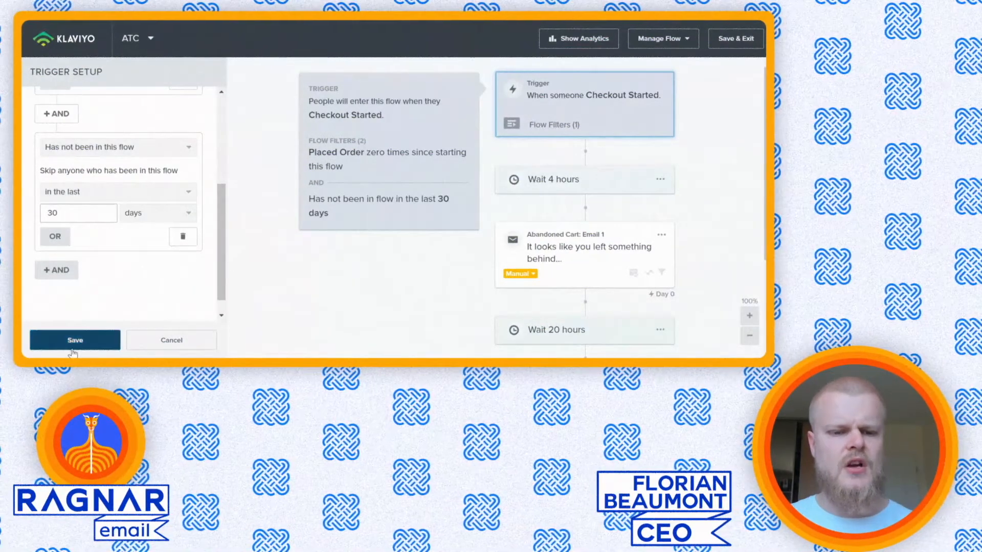
pyautogui.click(76, 340)
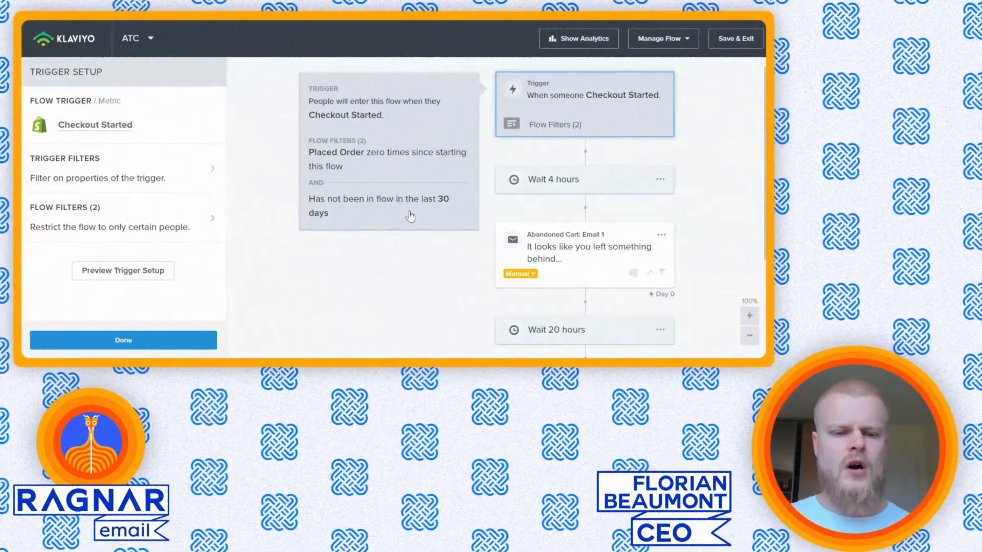
pyautogui.click(135, 339)
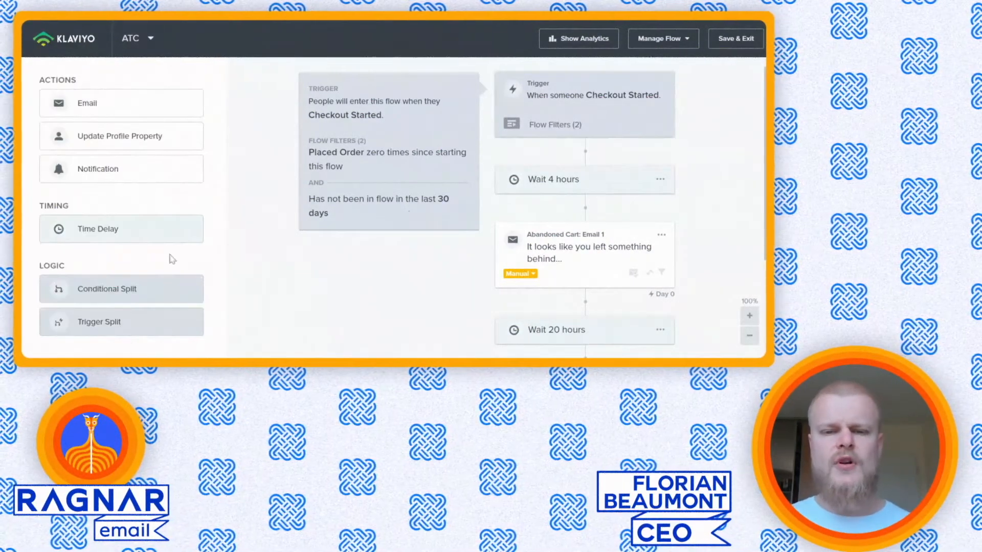
# Step: Collapse the trigger's filter summary and set the delay before the first email to 10 minutes
pyautogui.click(504, 124)
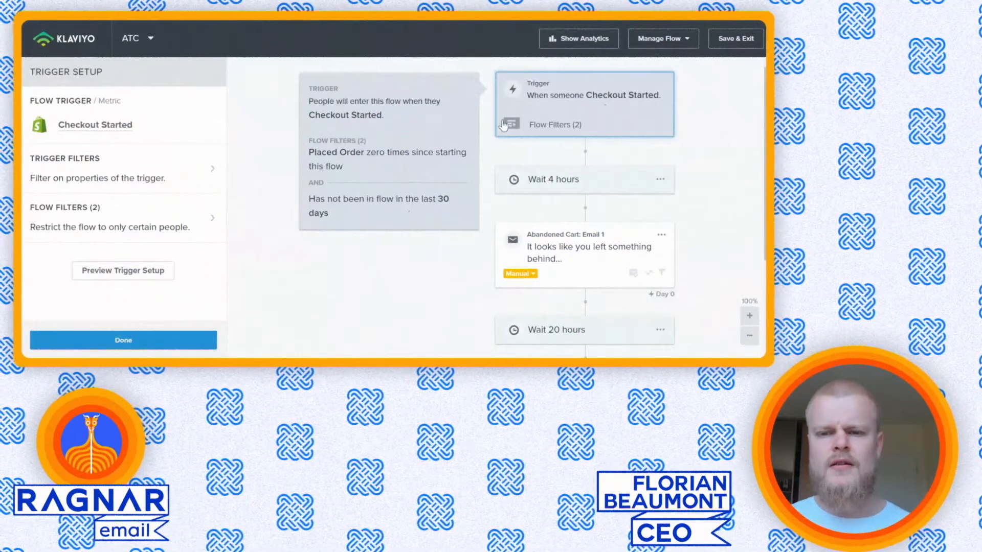
pyautogui.click(504, 124)
pyautogui.click(508, 125)
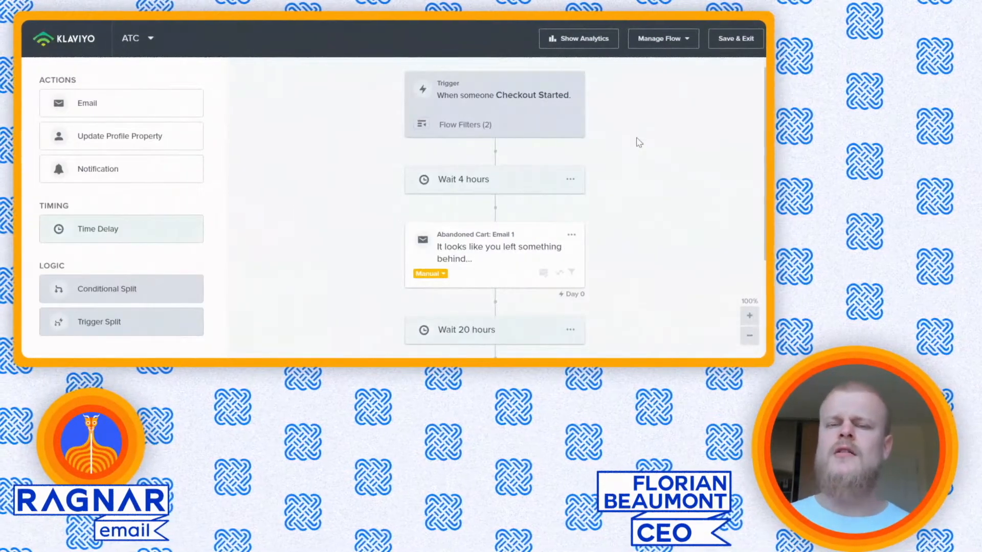
pyautogui.click(522, 193)
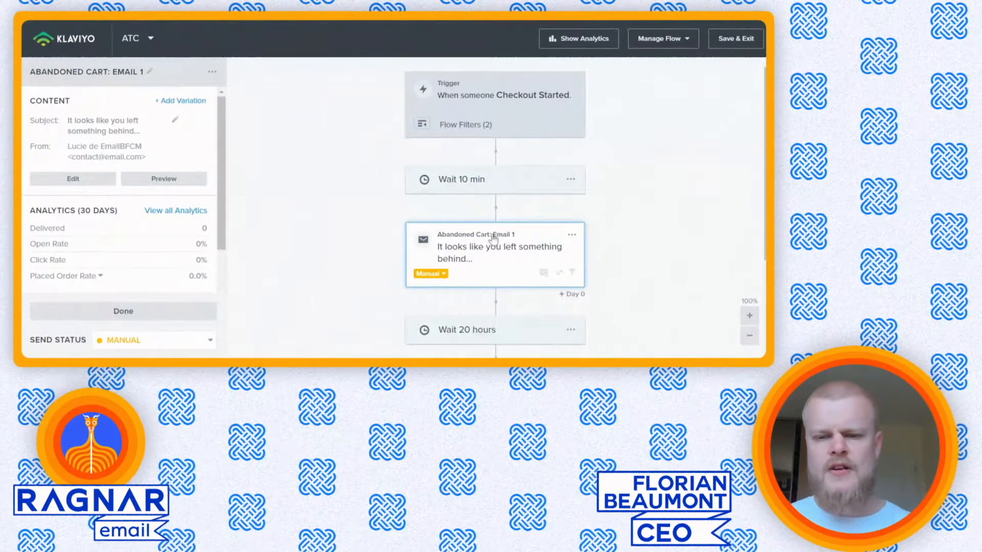
# Step: Rename the flow's first email to ATC1
pyautogui.moveTo(53, 149); pyautogui.dragTo(106, 74)
pyautogui.click(95, 92)
pyautogui.tripleClick(83, 75)
pyautogui.write('A')
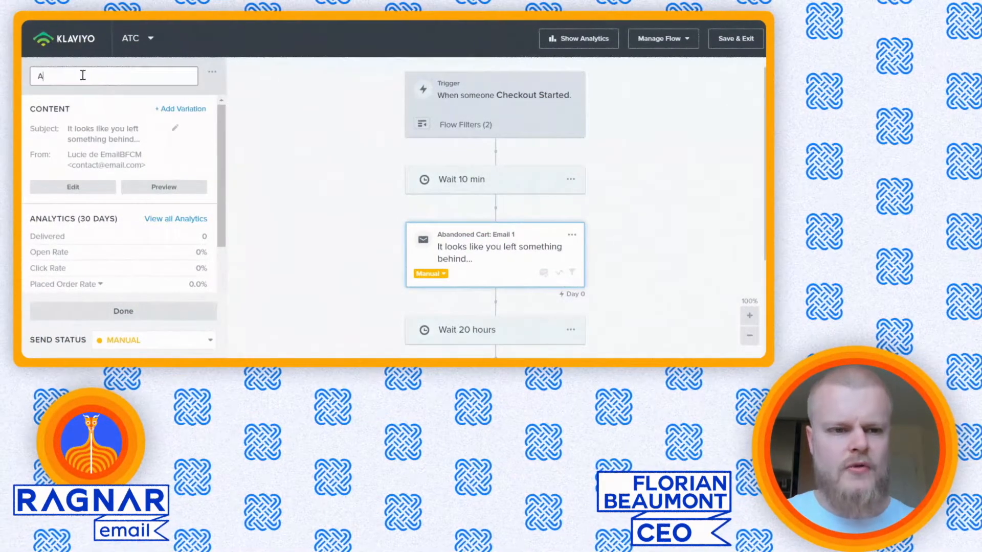
pyautogui.write('TC1')
pyautogui.press('Return')
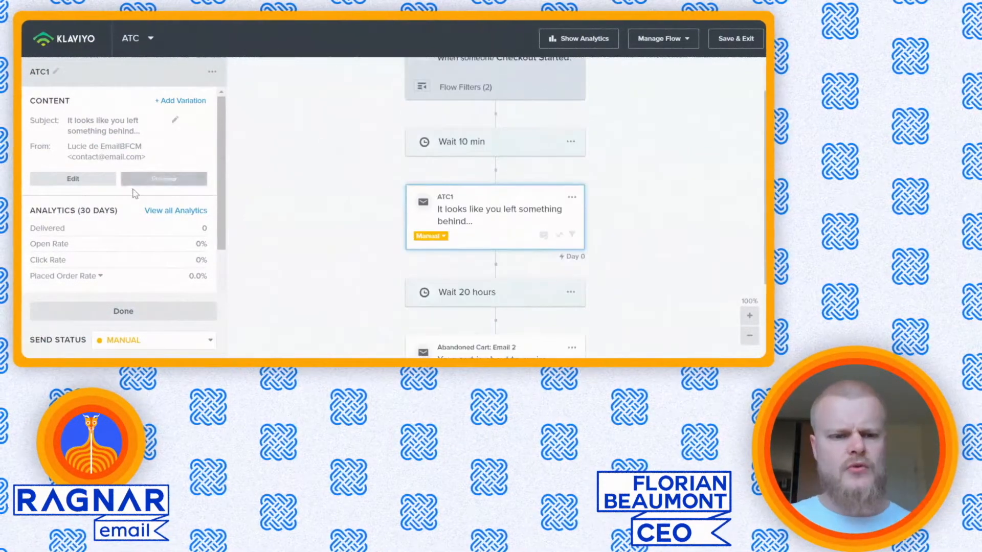
# Step: Set ATC1's subject to "{{ first_name|title }}, votre panier vous attend..." and preview text to "Faites vite !", and save the changes
pyautogui.click(73, 183)
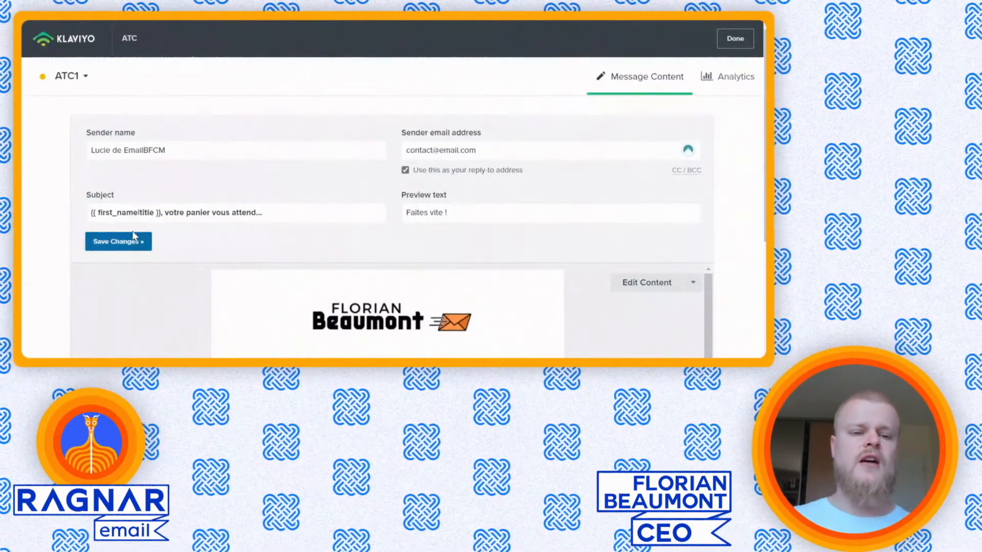
pyautogui.doubleClick(107, 213)
pyautogui.moveTo(107, 217); pyautogui.dragTo(269, 214)
pyautogui.rightClick(437, 240)
pyautogui.click(412, 249)
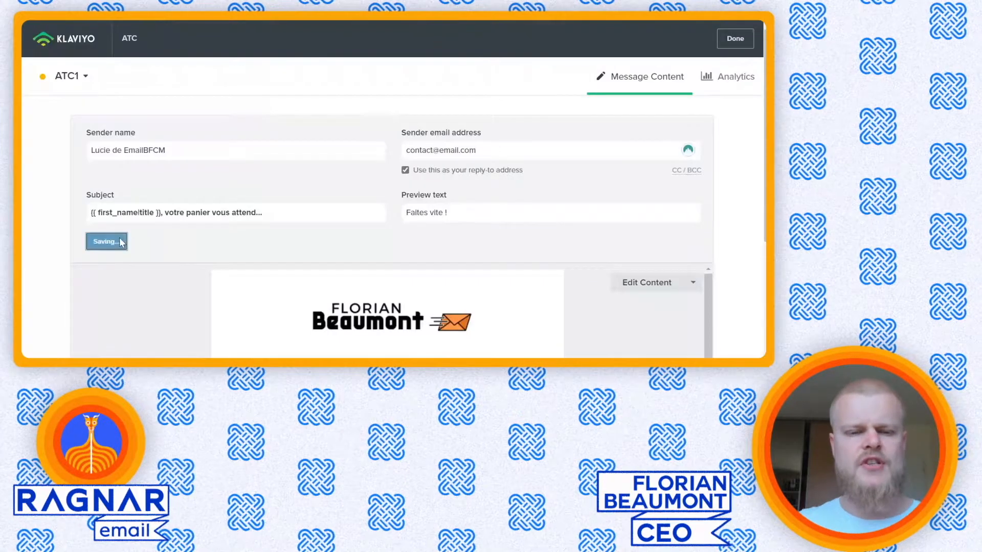
# Step: Open ATC1's email body in the template editor and review its layout down to the footer
pyautogui.scroll(-1, 389, 204)
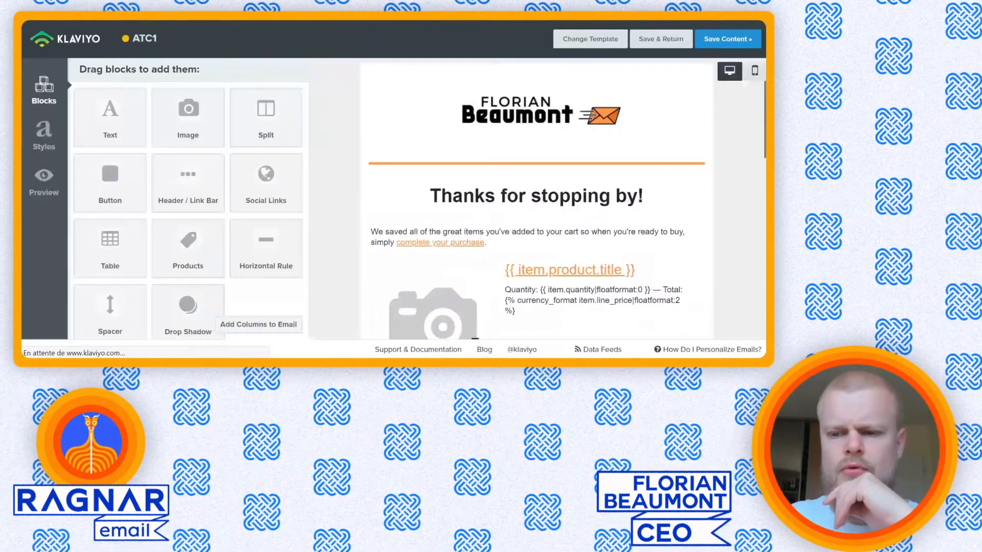
pyautogui.scroll(-5, 536, 200)
pyautogui.moveTo(765, 233); pyautogui.dragTo(757, 103)
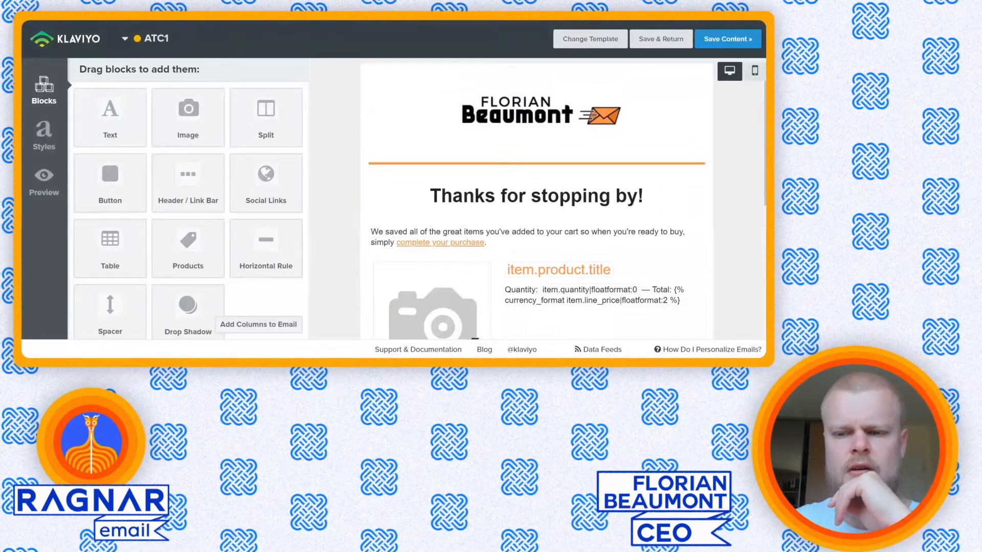
pyautogui.scroll(-3, 756, 149)
pyautogui.scroll(1, 754, 145)
pyautogui.scroll(-3, 759, 237)
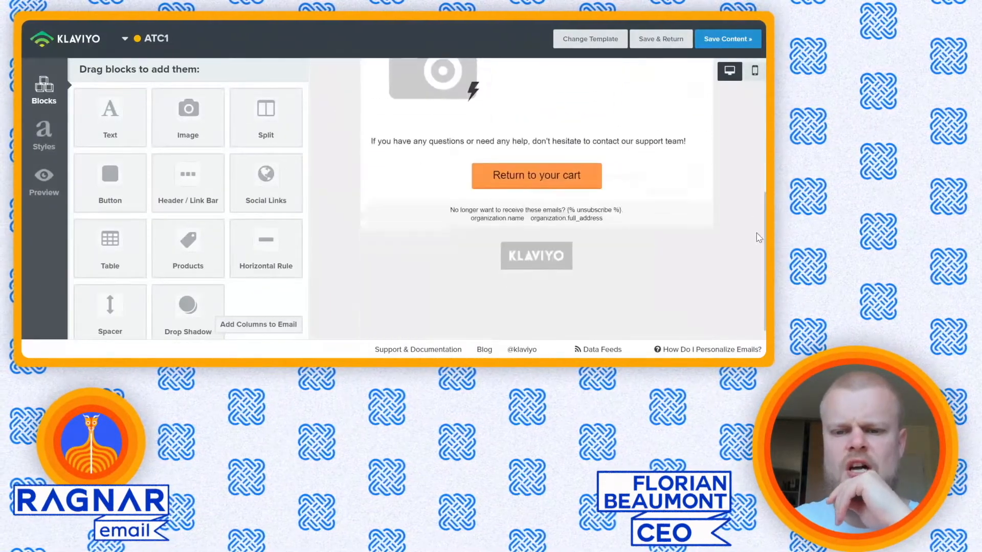
# Step: Replace the footer's English unsubscribe question with "Il est possible de se désinscrire ici." in front of the unsubscribe tag
pyautogui.click(474, 218)
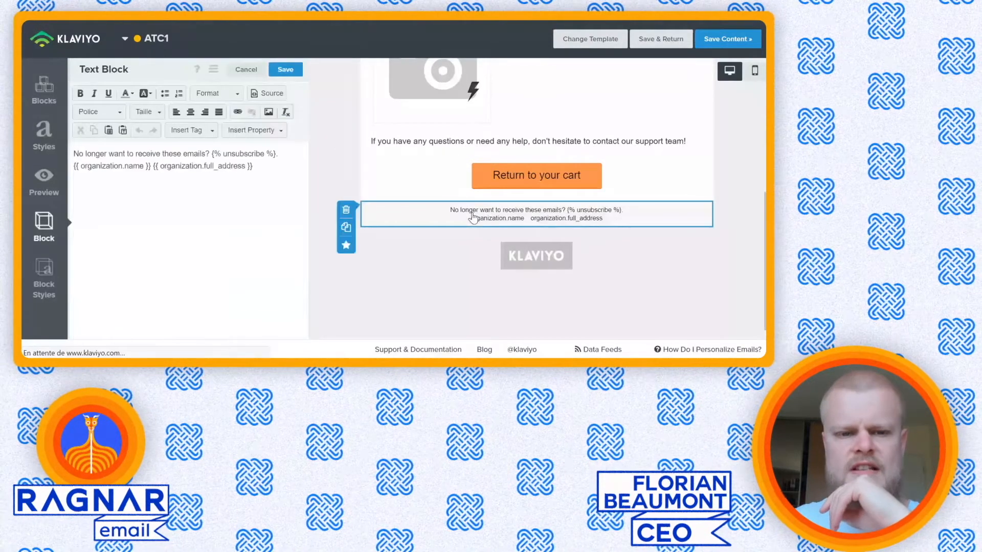
pyautogui.moveTo(211, 154); pyautogui.dragTo(108, 150)
pyautogui.write('Il est possible de se désinscri')
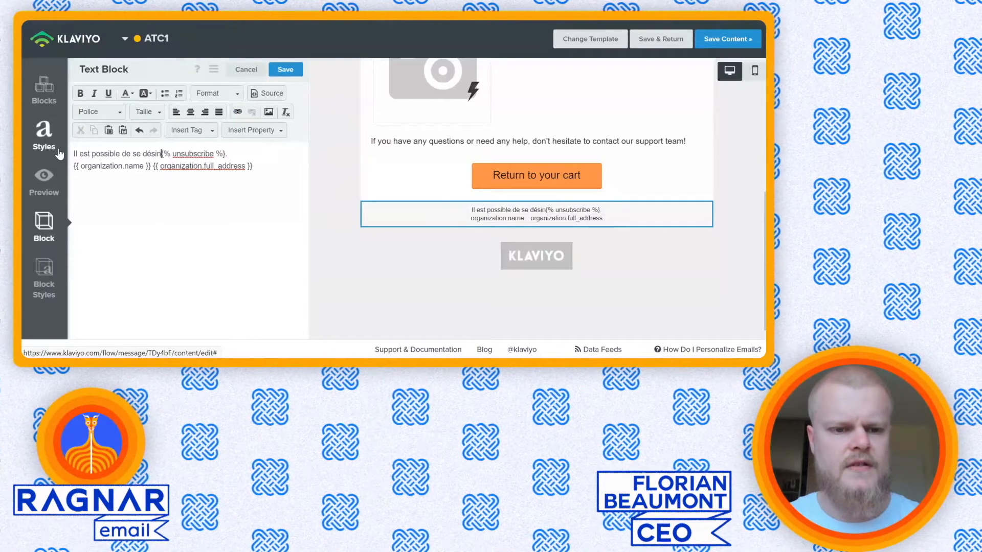
pyautogui.write('r')
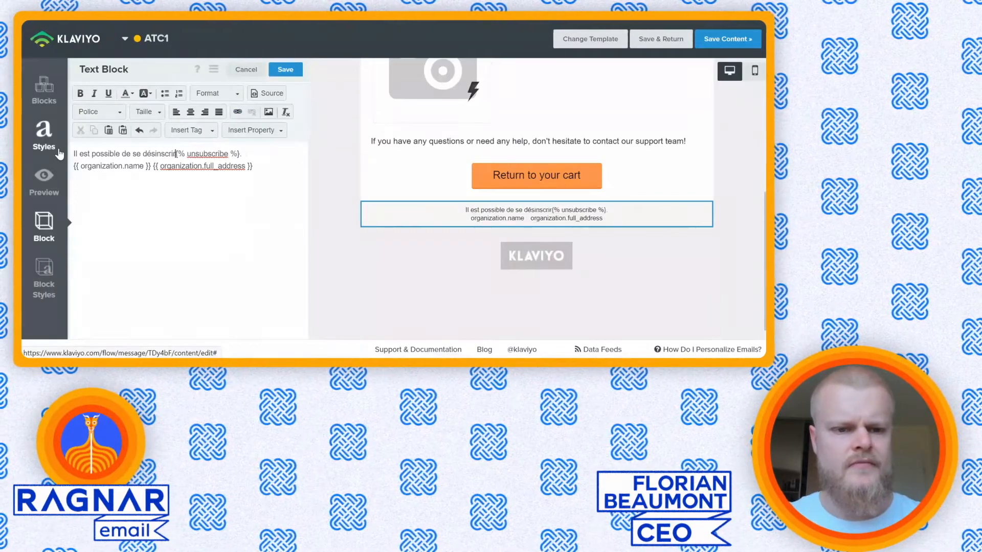
pyautogui.write('e ici.')
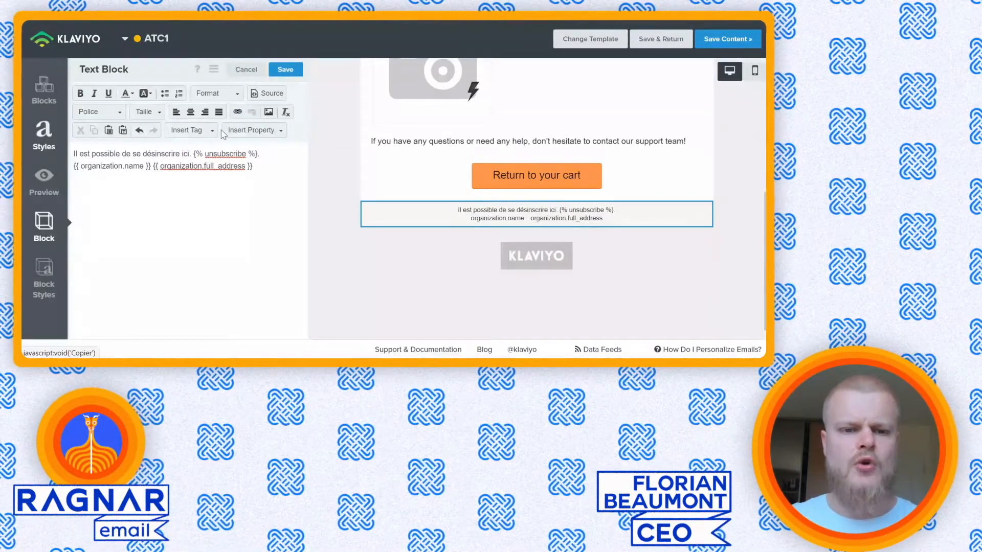
# Step: Delete the "{{ organization.full_address }}" tag from the footer text after the organization name, and save the block
pyautogui.doubleClick(105, 168)
pyautogui.moveTo(108, 175); pyautogui.dragTo(143, 172)
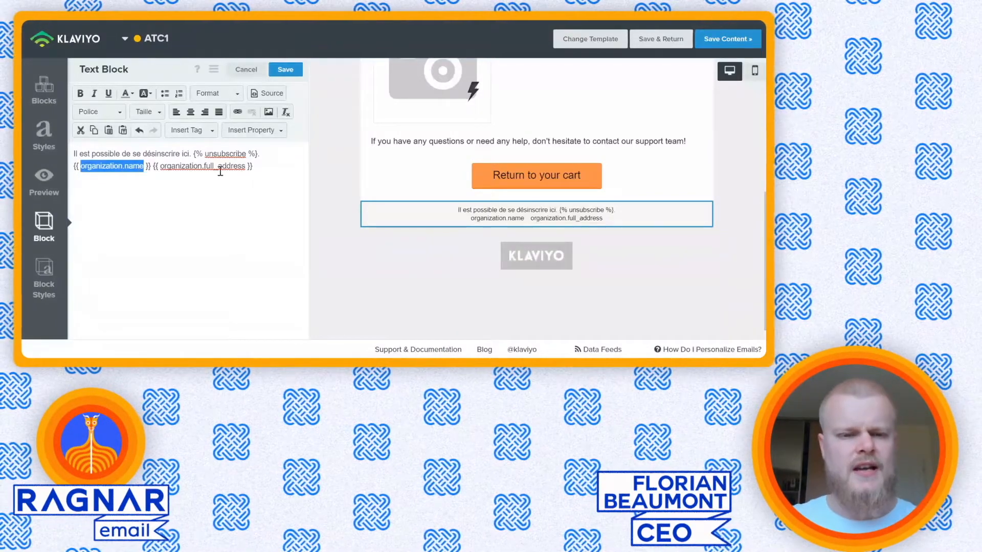
pyautogui.doubleClick(181, 168)
pyautogui.moveTo(181, 167); pyautogui.dragTo(248, 171)
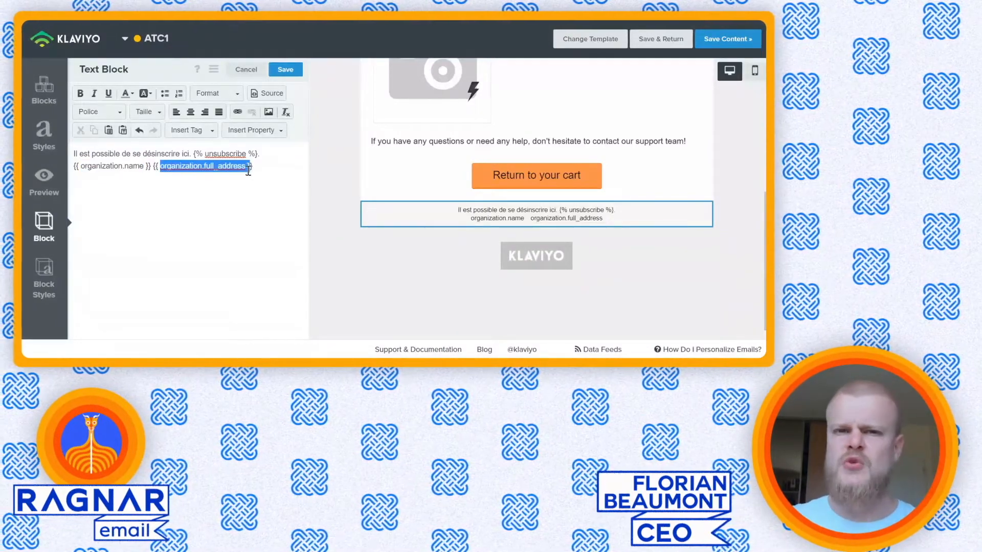
pyautogui.click(264, 170)
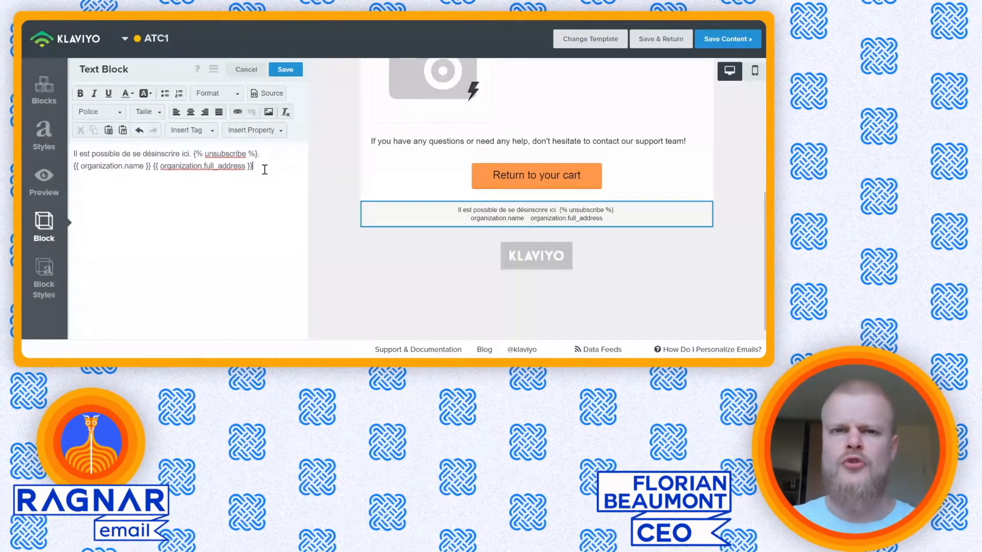
pyautogui.moveTo(264, 170); pyautogui.dragTo(164, 166)
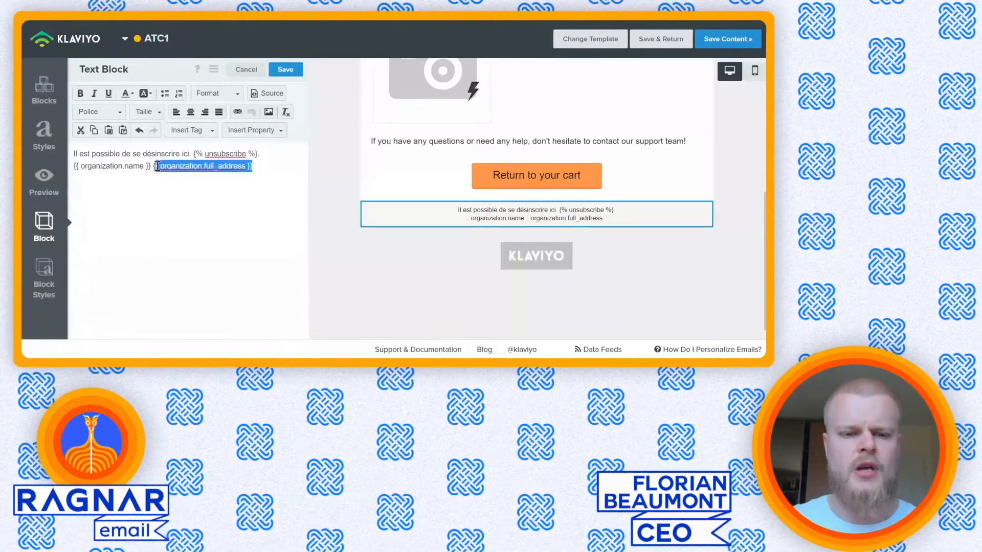
pyautogui.press('BackSpace')
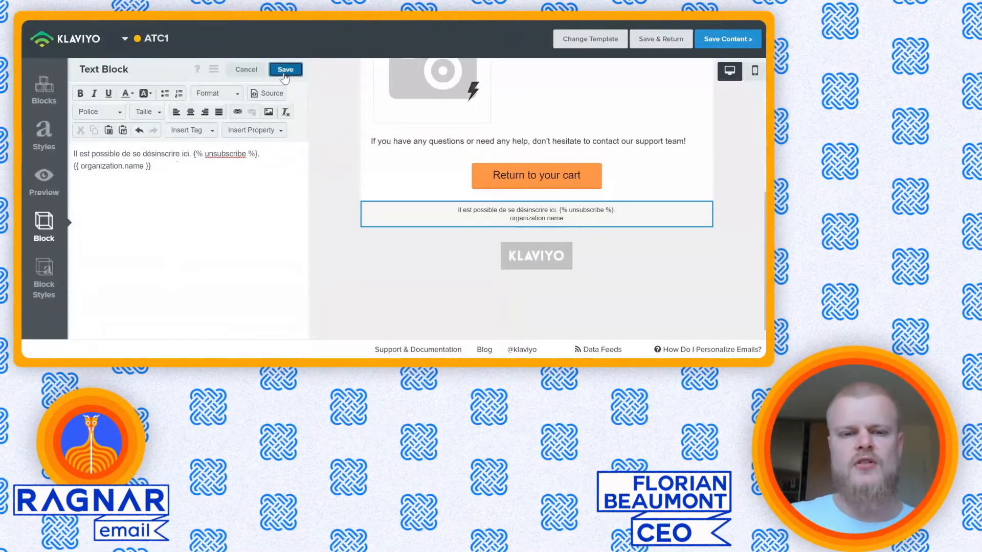
pyautogui.click(285, 70)
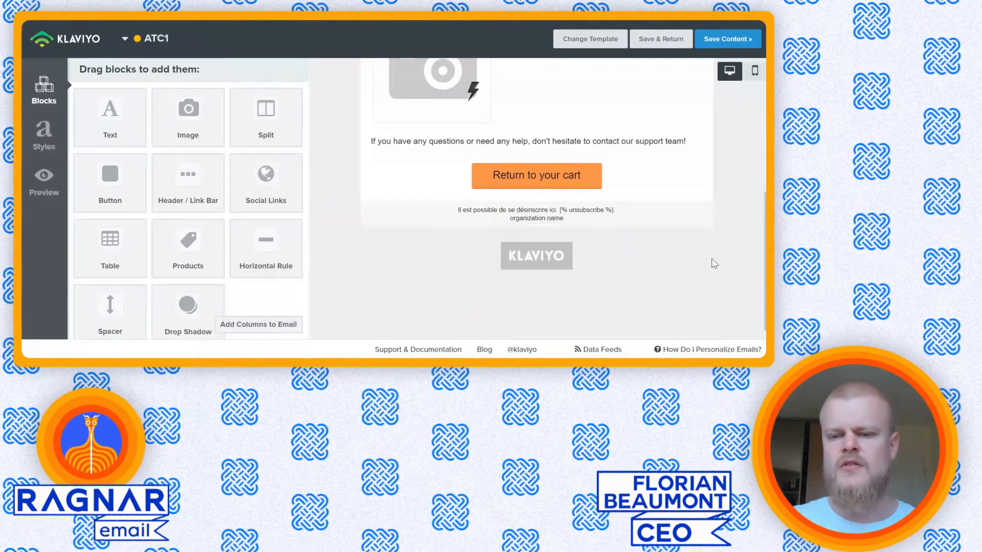
# Step: Move the "Return to your cart" button block above the product table, directly below the intro paragraph
pyautogui.scroll(3, 715, 264)
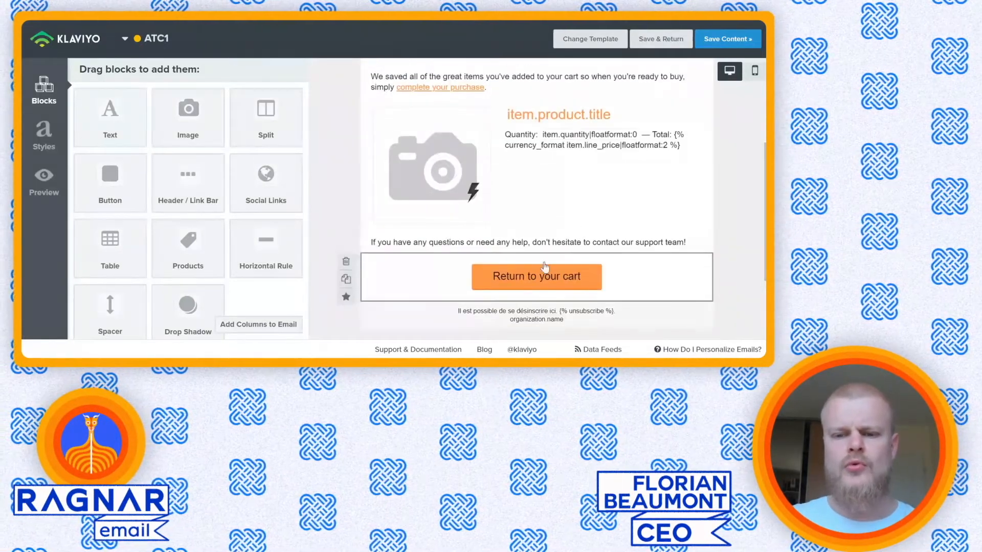
pyautogui.moveTo(544, 267); pyautogui.dragTo(555, 148)
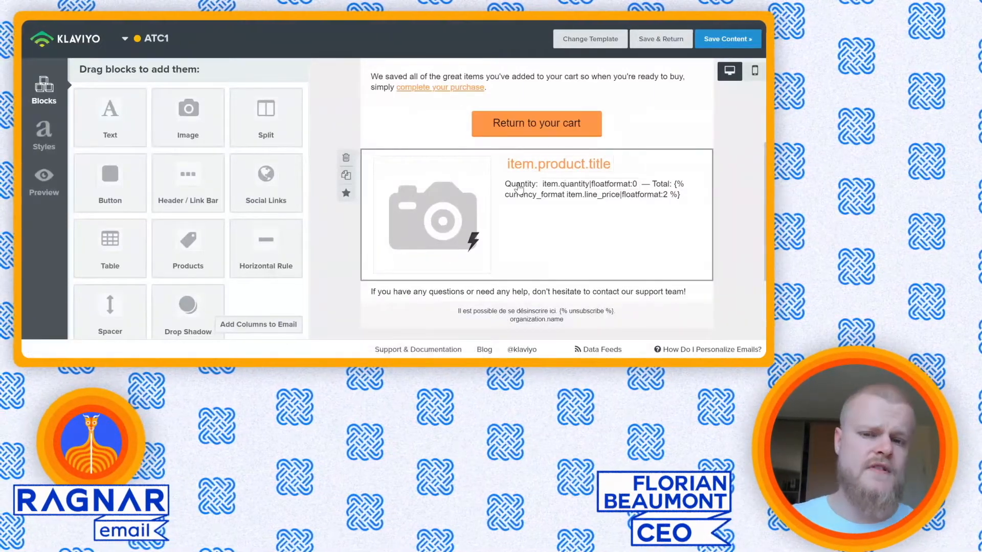
# Step: Change the product table's second-column labels to "Quantité :" and "Total :" in its dynamic row, and save the block
pyautogui.click(548, 187)
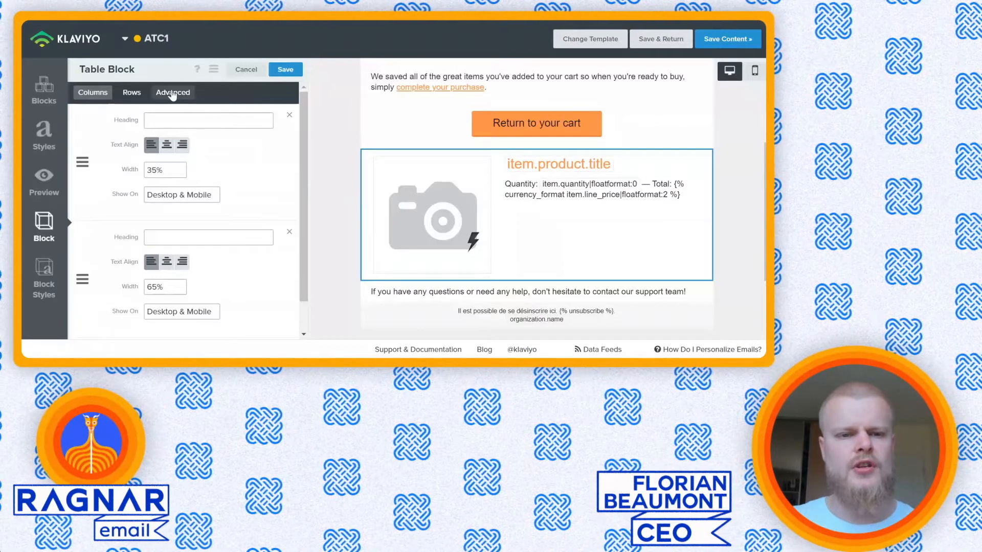
pyautogui.click(170, 94)
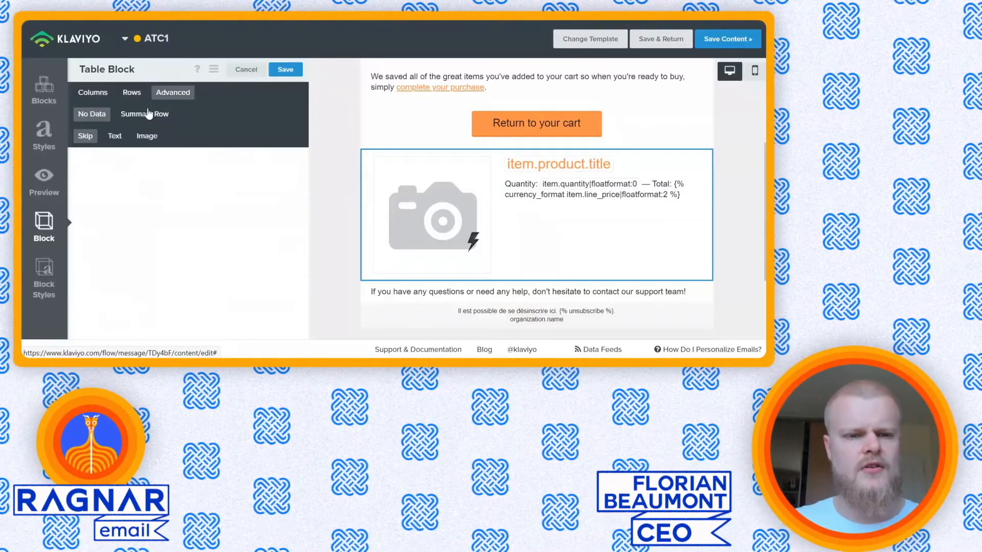
pyautogui.click(99, 93)
pyautogui.click(137, 94)
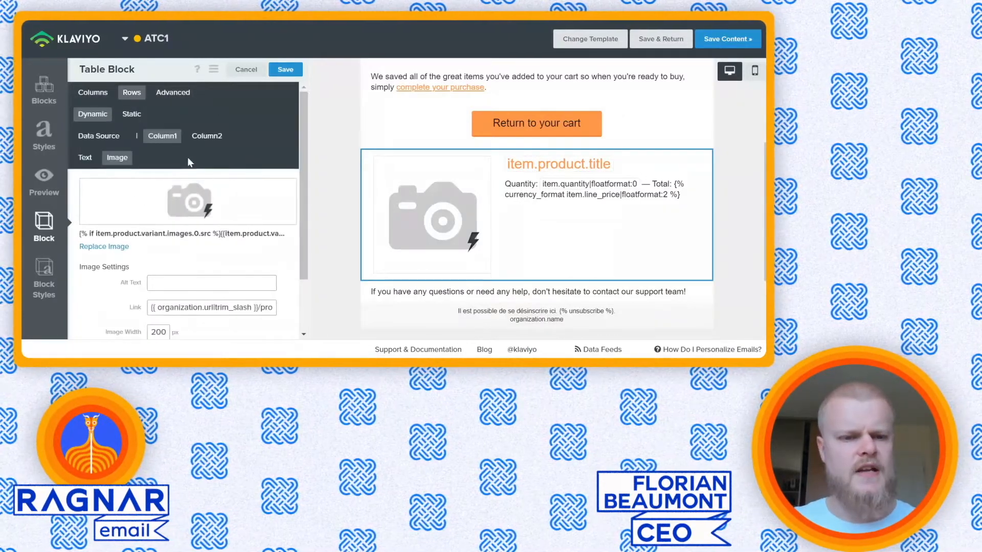
pyautogui.click(207, 137)
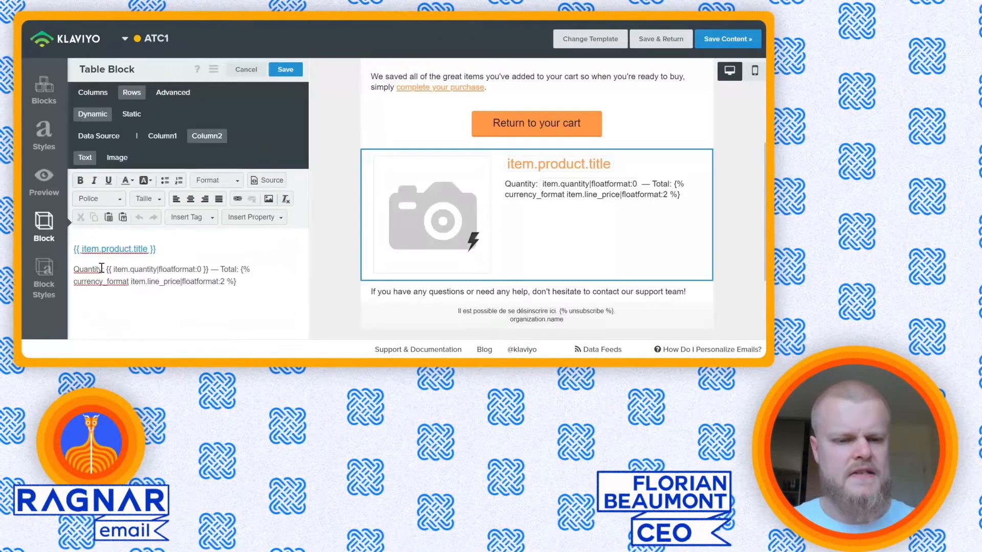
pyautogui.press('BackSpace')
pyautogui.write('é')
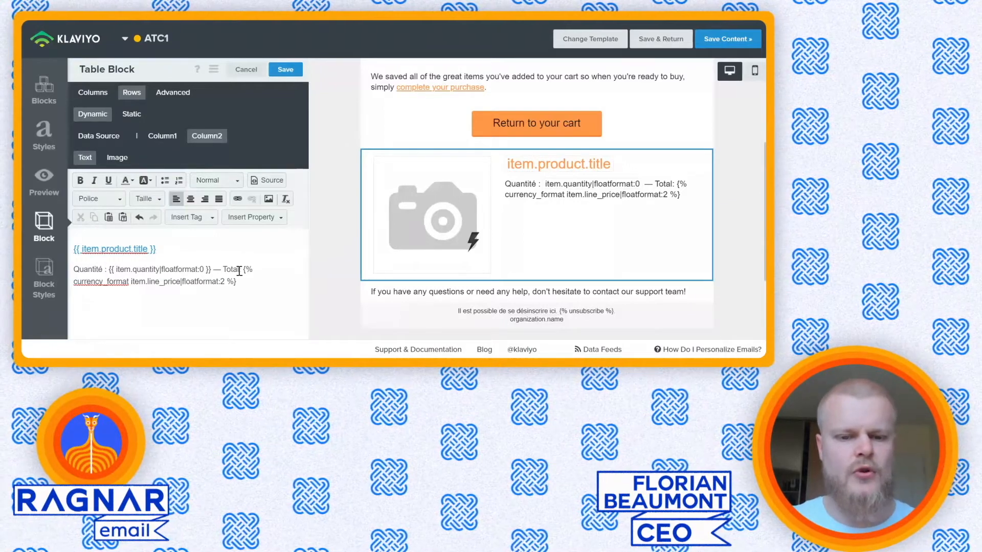
pyautogui.click(286, 70)
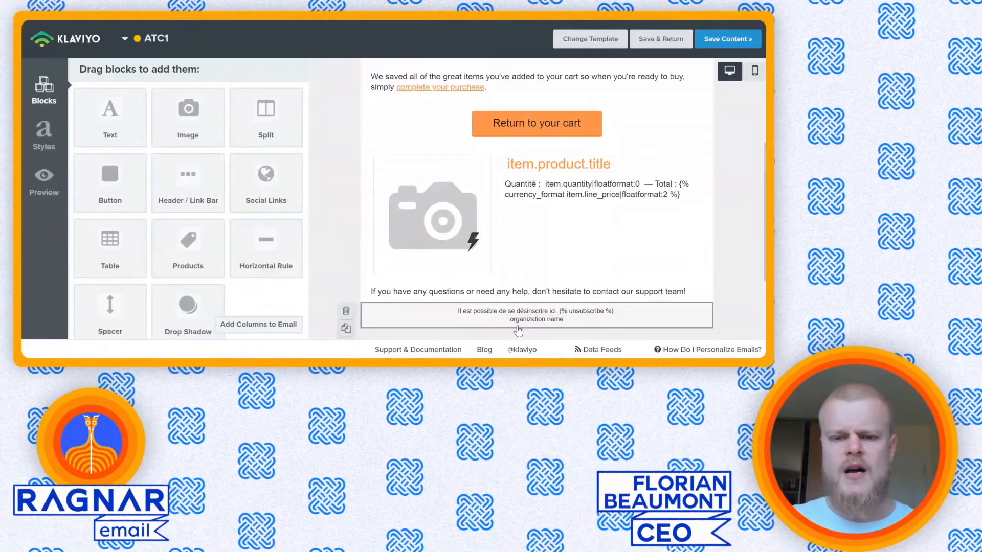
# Step: Replace the "Thanks for stopping by!" heading and the intro paragraph with a new text block above the cart button
pyautogui.scroll(2, 464, 131)
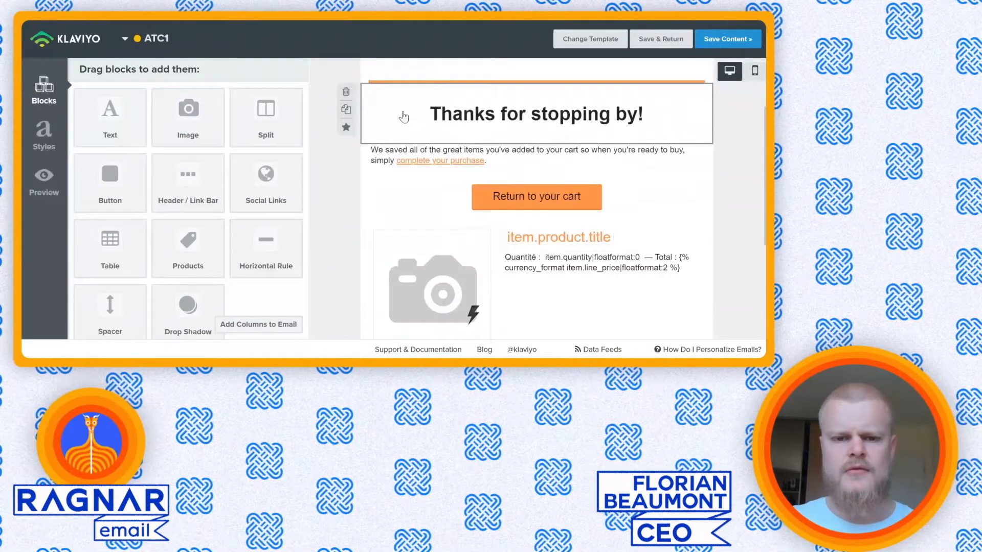
pyautogui.click(347, 95)
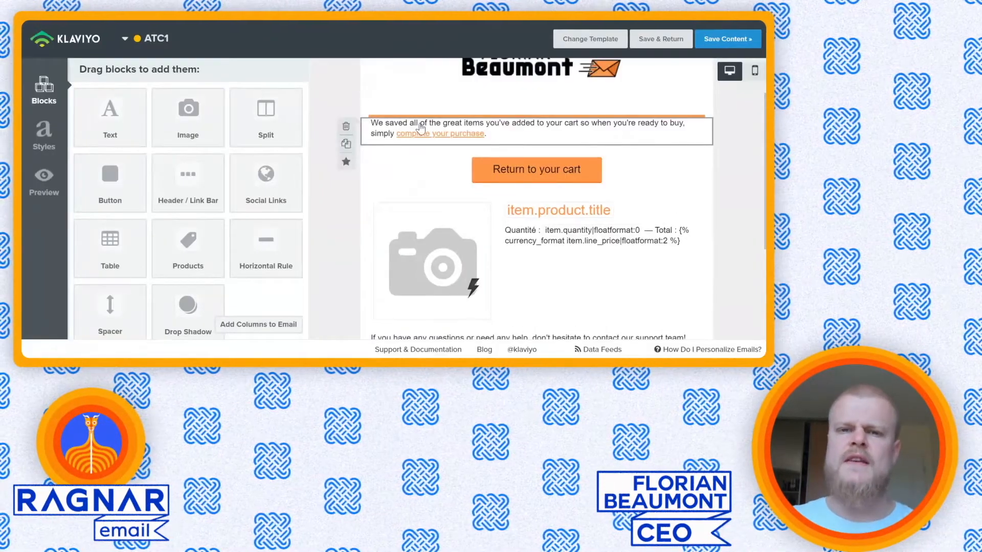
pyautogui.click(347, 122)
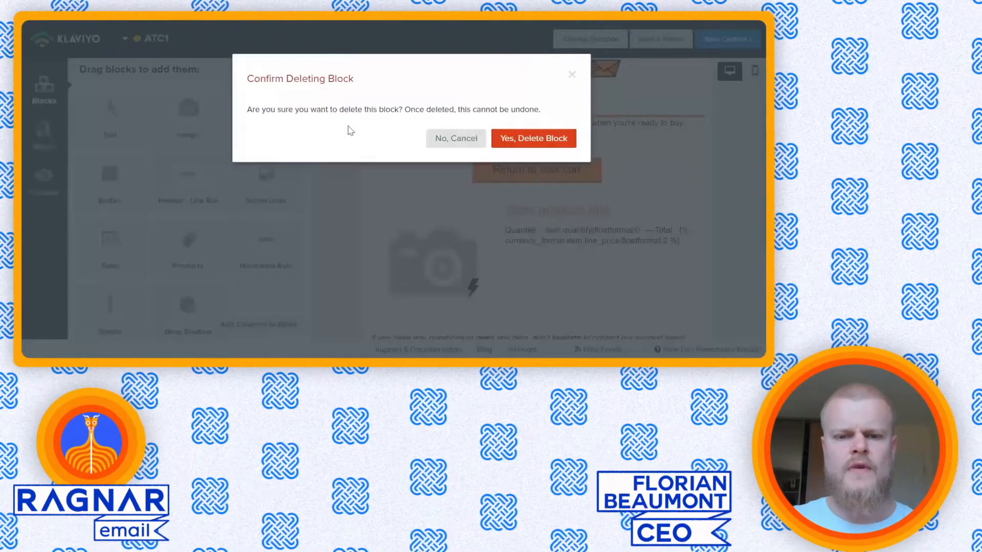
pyautogui.click(534, 136)
pyautogui.moveTo(112, 121); pyautogui.dragTo(461, 122)
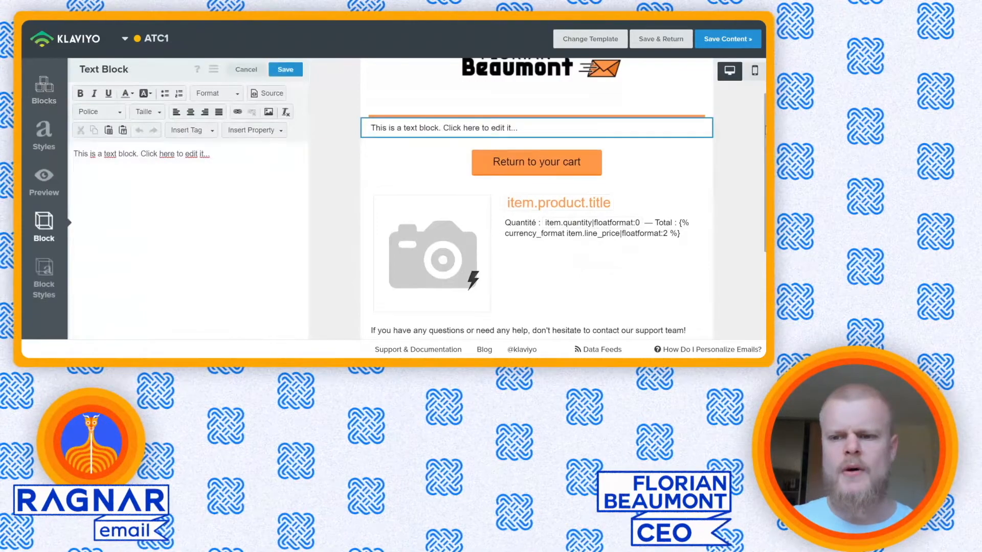
# Step: Delete the English support-team text block and add a new text block in its place between the product table and the footer
pyautogui.click(348, 277)
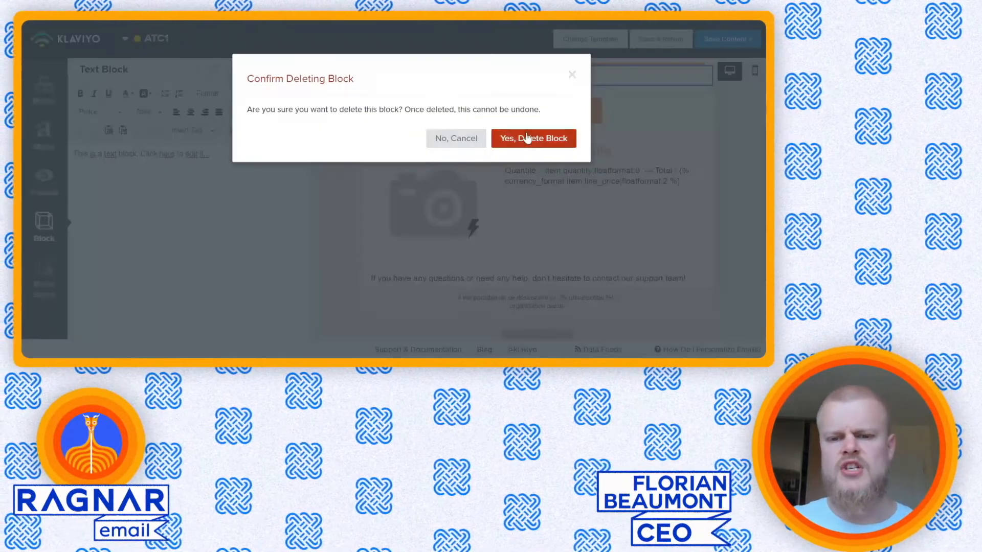
pyautogui.click(527, 137)
pyautogui.click(285, 70)
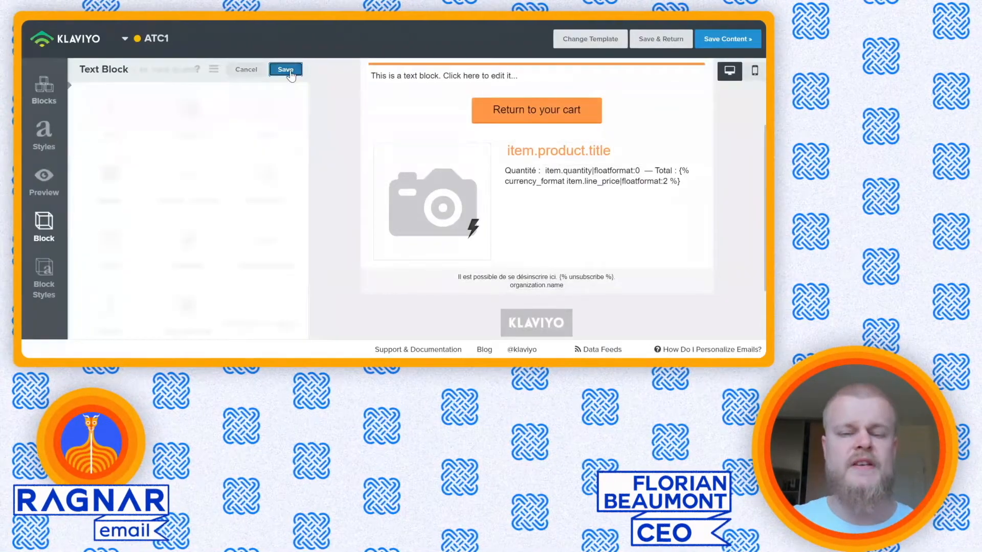
pyautogui.moveTo(110, 118); pyautogui.dragTo(424, 279)
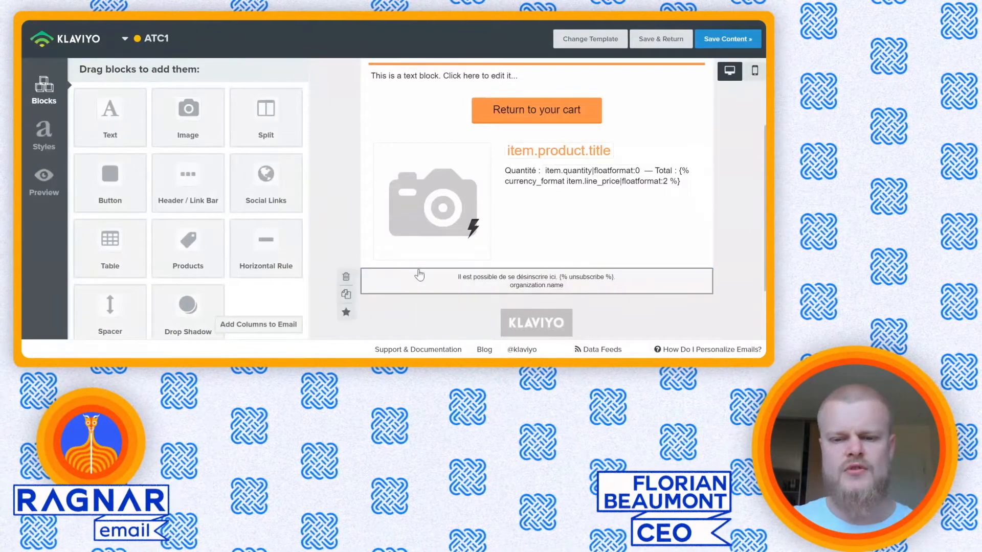
# Step: Replace the placeholder in the text block above the cart button with the centred line "Votre panier expire dans 48 heures."
pyautogui.scroll(3, 764, 138)
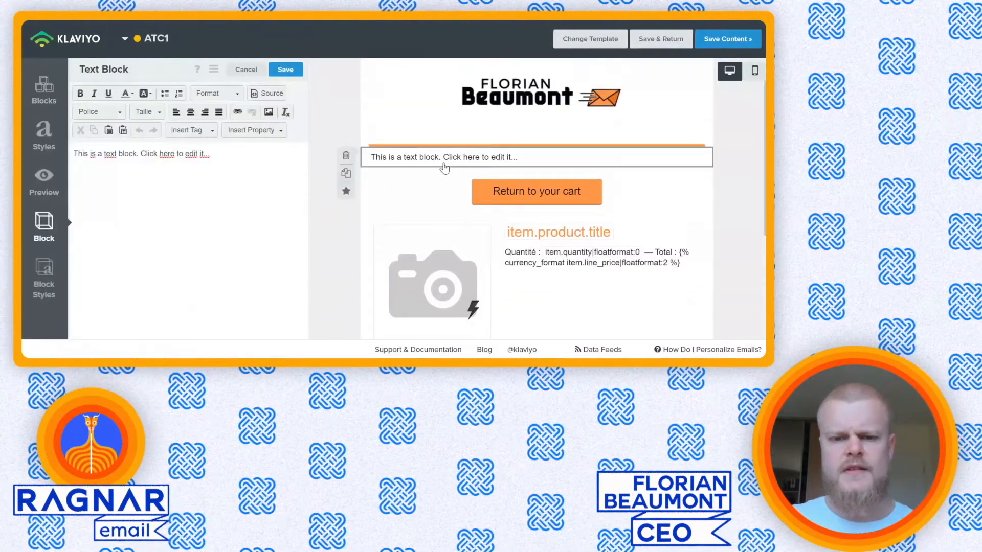
pyautogui.click(442, 163)
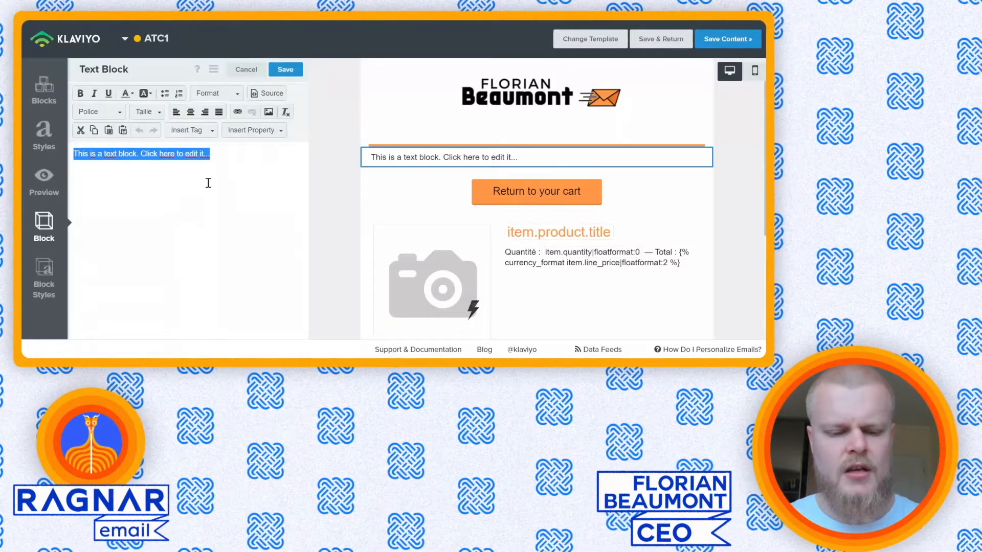
pyautogui.write('V')
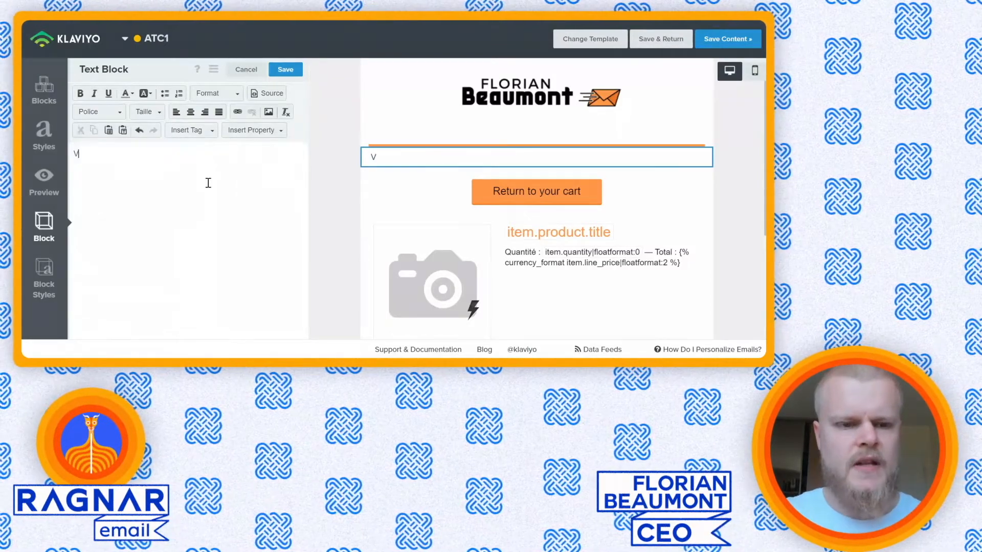
pyautogui.write('otre panier expire')
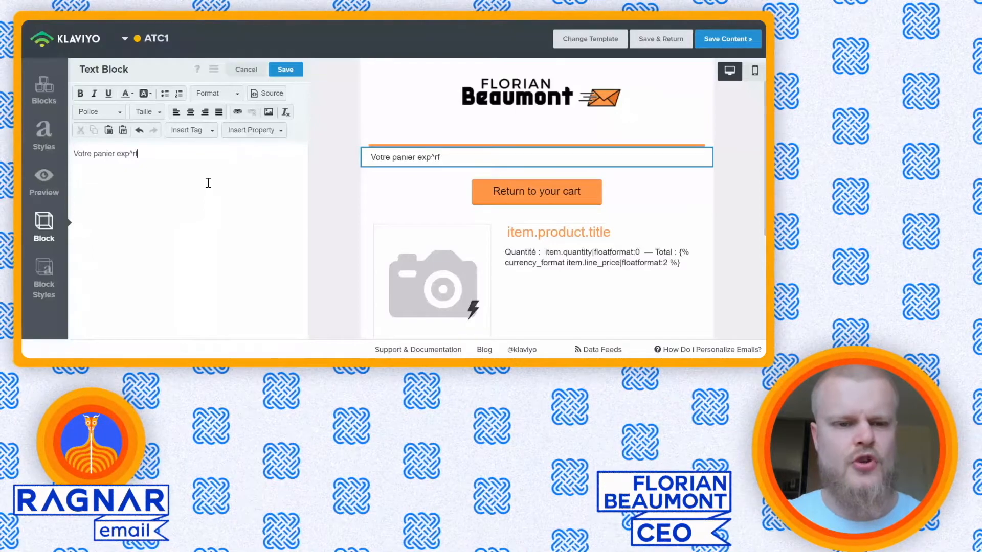
pyautogui.write(' da')
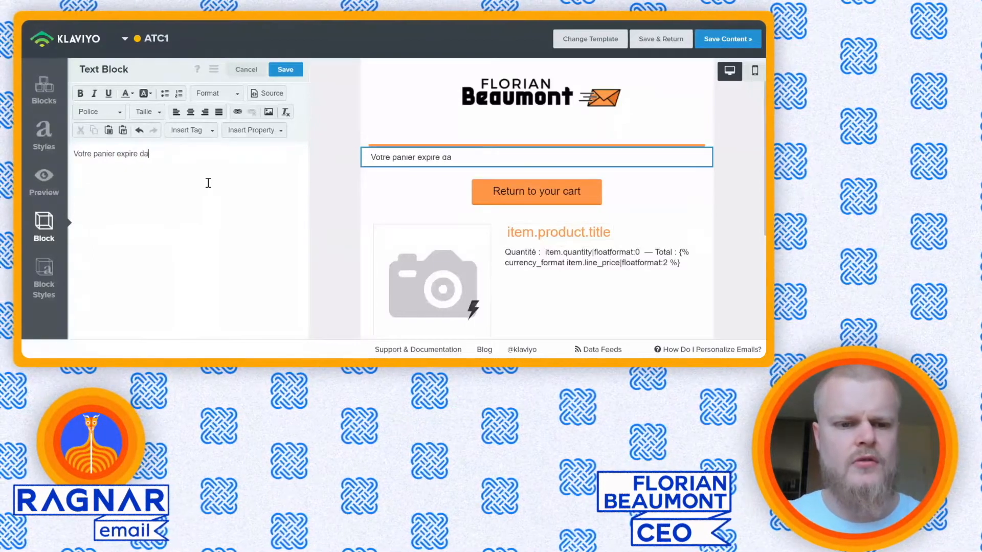
pyautogui.write('ns 4')
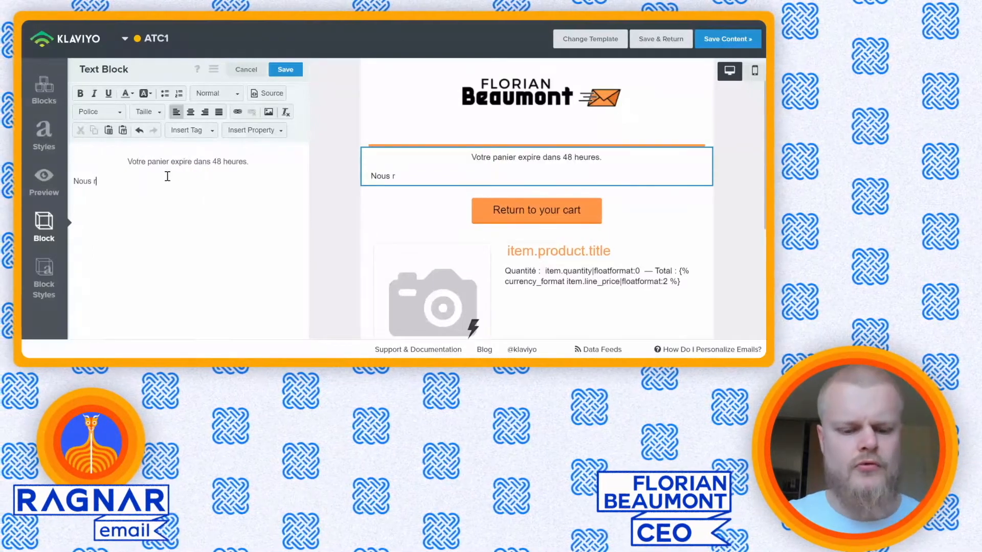
# Step: Write the left-aligned second paragraph as "Nous recevons beaucoup de demandes concernant le produit qui vous intéresse."
pyautogui.write('ecevons beaucoup de demandes concernant le produit qui vous i')
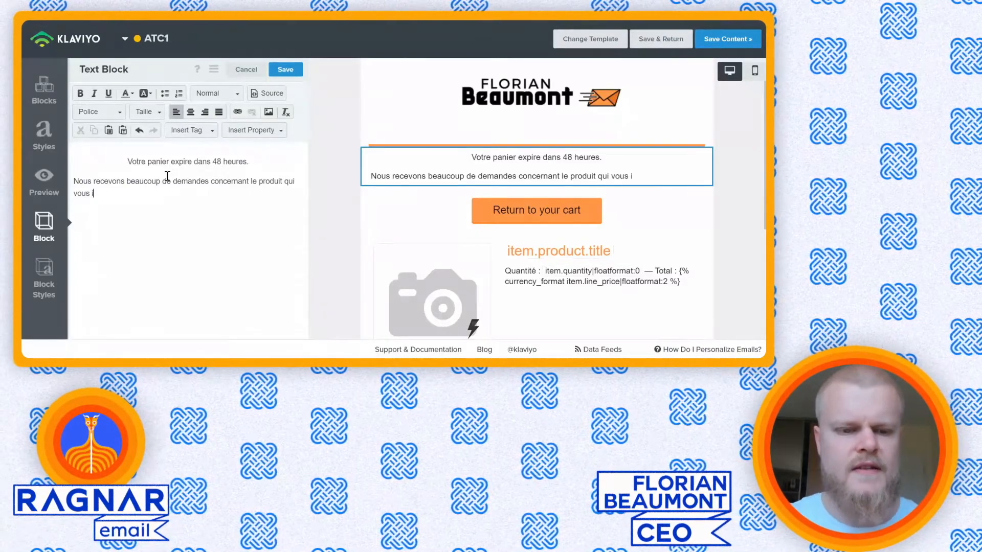
pyautogui.write('e.')
pyautogui.press('Return')
# Step: Write the third paragraph as "Malheureusement, à la vue du faible stock, nous serons rapidement en rupture..."
pyautogui.write('Malheureusement, à la vue du faible stock, nosu se')
pyautogui.press('BackSpace')
pyautogui.press('BackSpace')
pyautogui.press('BackSpace')
pyautogui.press('BackSpace')
pyautogui.press('BackSpace')
pyautogui.write('us serons rapidement en rupture')
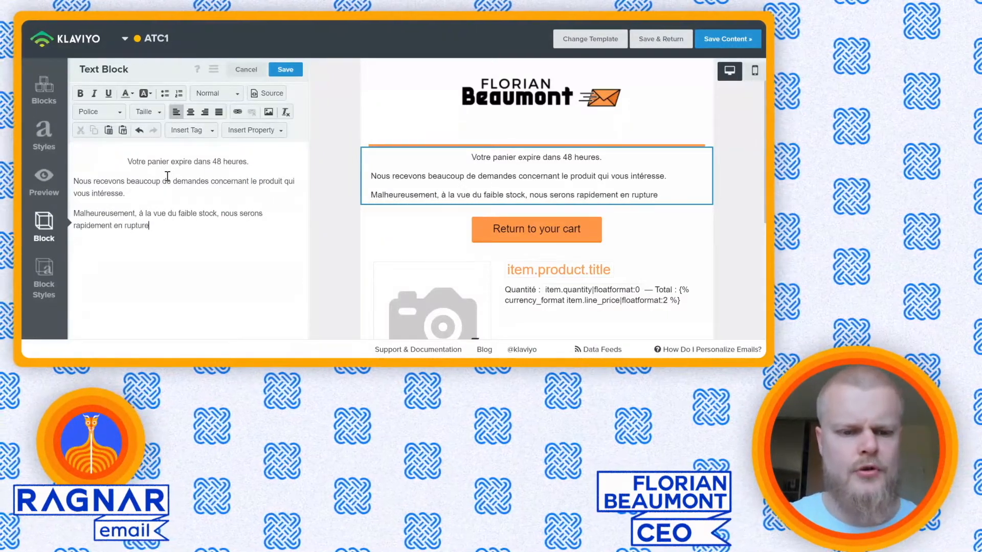
pyautogui.write('...')
pyautogui.press('Return')
# Step: Write the call-to-action paragraph as "Une chose à faire : cliquez sur le bouton, remplissez le formulaire et validez."
pyautogui.write('Une chose à faire : cliquez sur le bouton, remplissez lev')
pyautogui.press('BackSpace')
pyautogui.press('BackSpace')
pyautogui.write('formulaire et validez.')
pyautogui.press('Return')
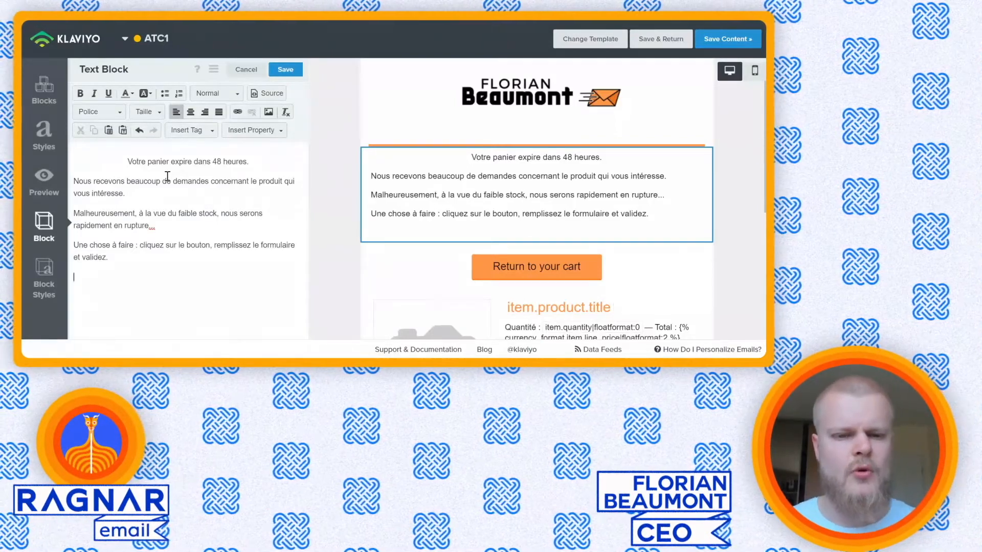
# Step: Add the closing line "PS : La livraison est gratuite jusqu'à ce soir, allez-y." at the end of the text block
pyautogui.press('Return')
pyautogui.write('PS : la')
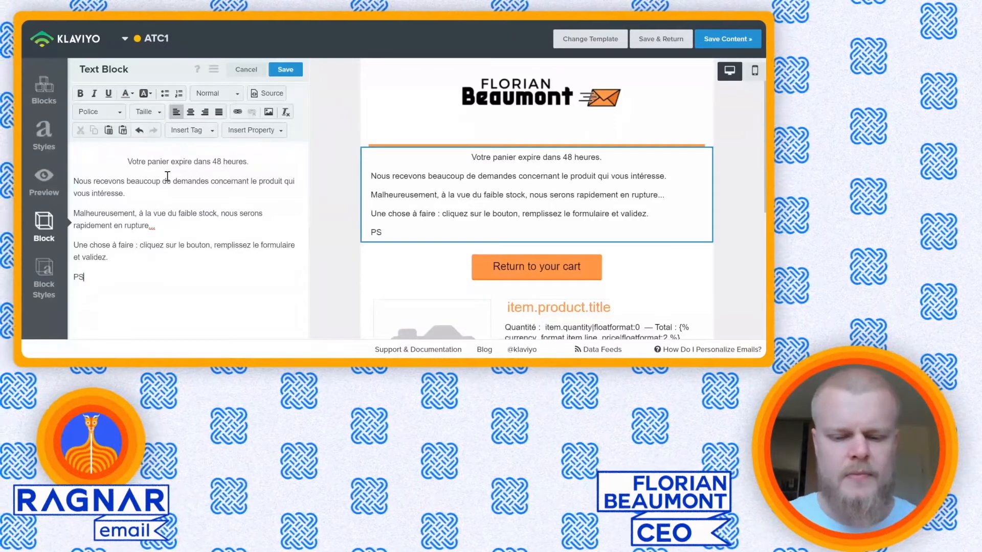
pyautogui.press('BackSpace')
pyautogui.press('BackSpace')
pyautogui.write("La livraison est gratuite jusqu'à ce soi")
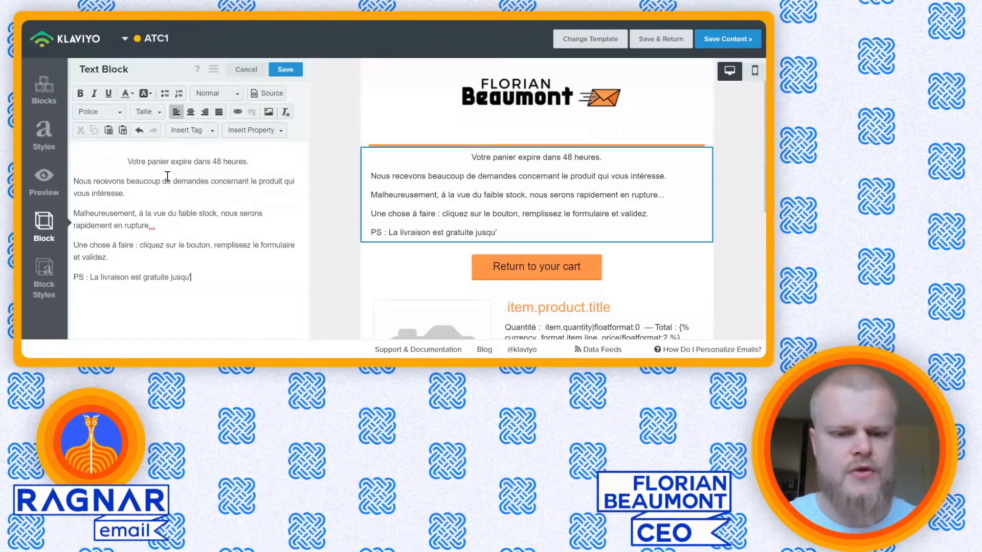
pyautogui.write('r, allez-y.')
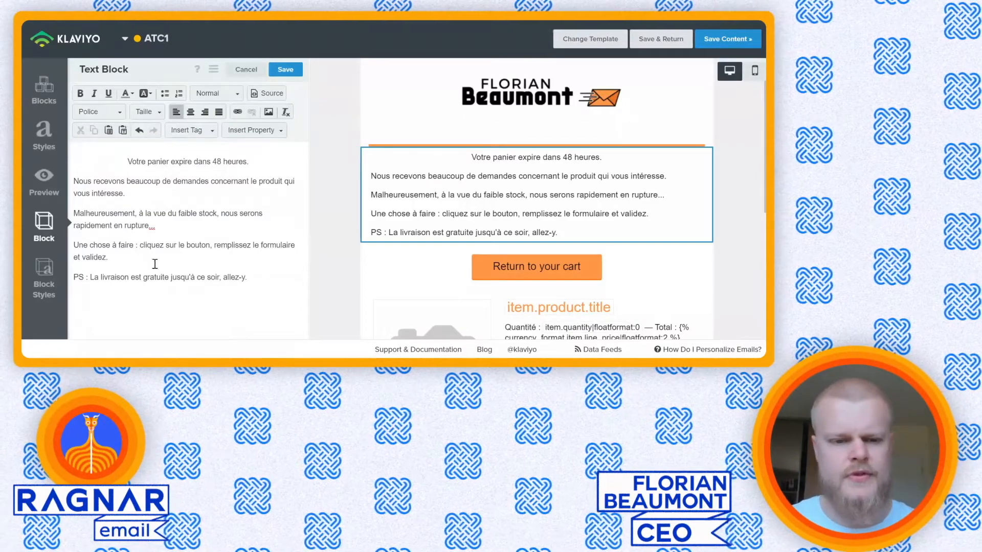
# Step: Make the opening line "Votre panier expire dans 48 heures." bold
pyautogui.tripleClick(183, 161)
pyautogui.click(183, 162)
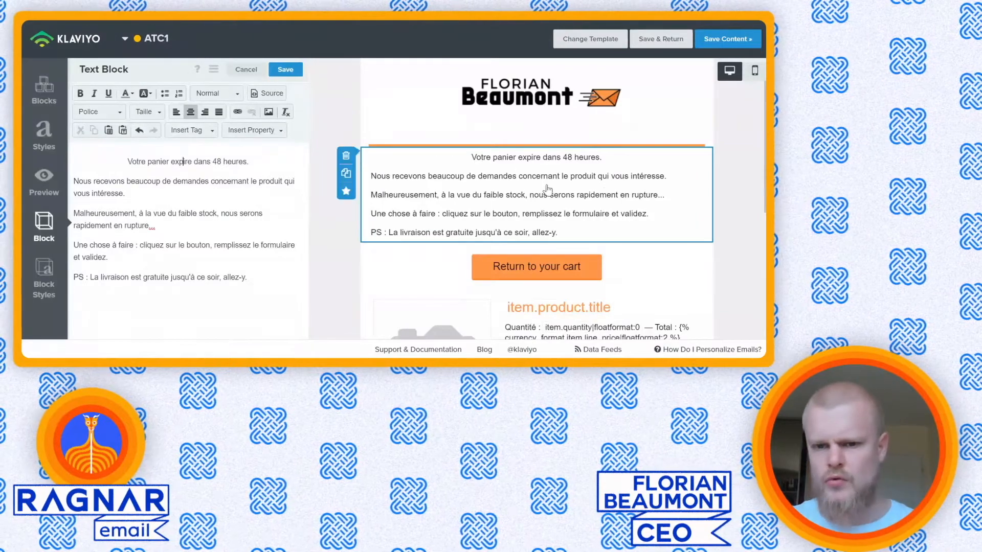
pyautogui.moveTo(125, 161); pyautogui.dragTo(252, 162)
pyautogui.click(80, 93)
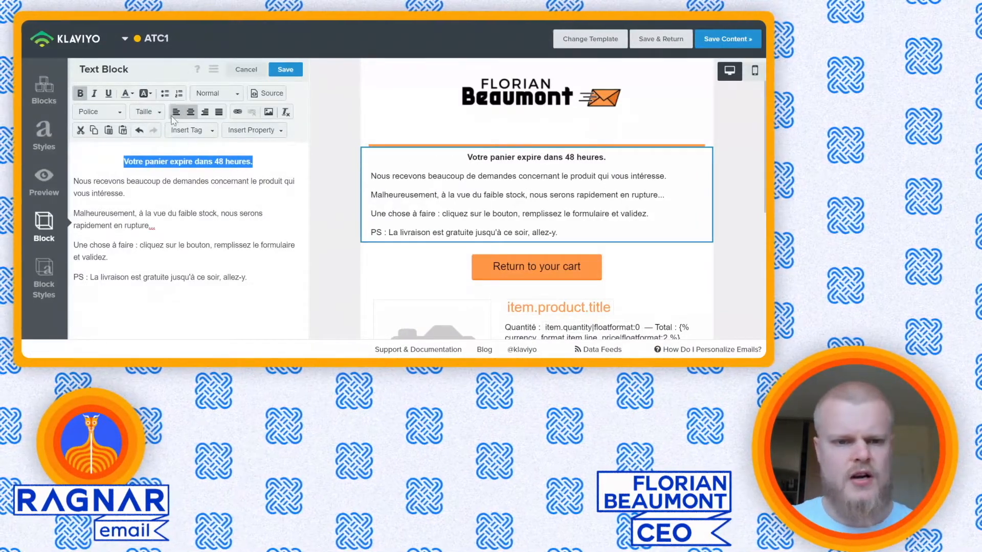
# Step: Set the font size of the opening line "Votre panier expire dans 48 heures." to 16
pyautogui.click(159, 112)
pyautogui.click(141, 185)
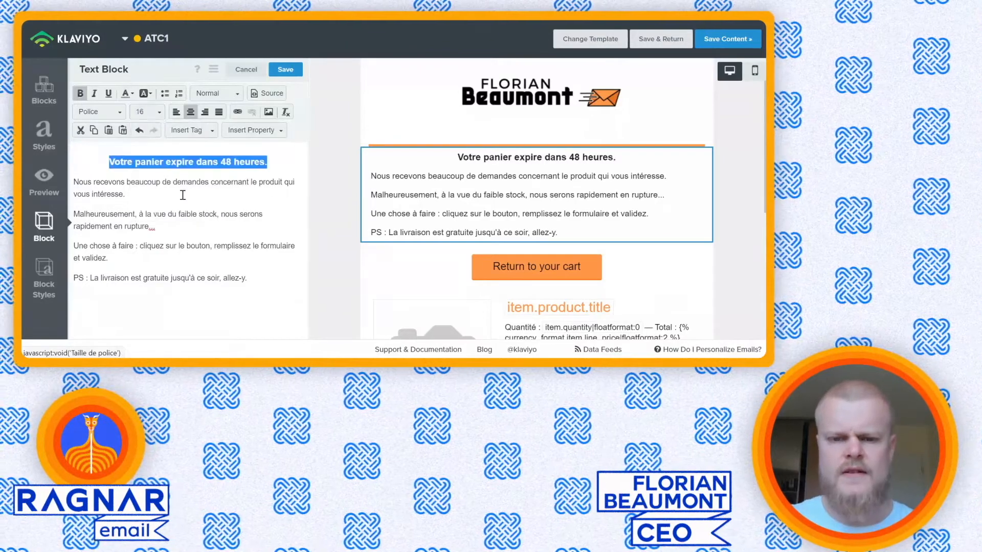
pyautogui.click(189, 215)
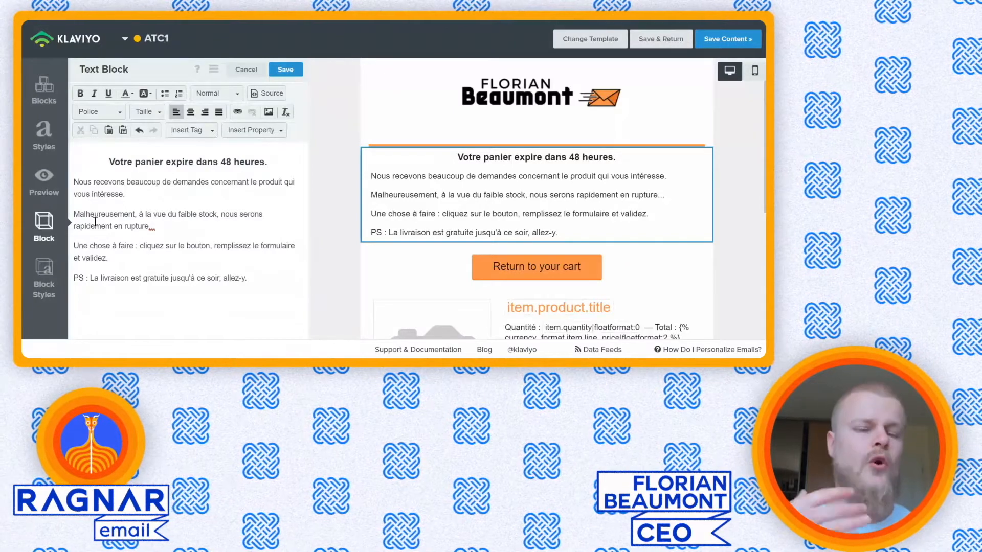
pyautogui.moveTo(153, 214); pyautogui.dragTo(216, 215)
pyautogui.click(199, 213)
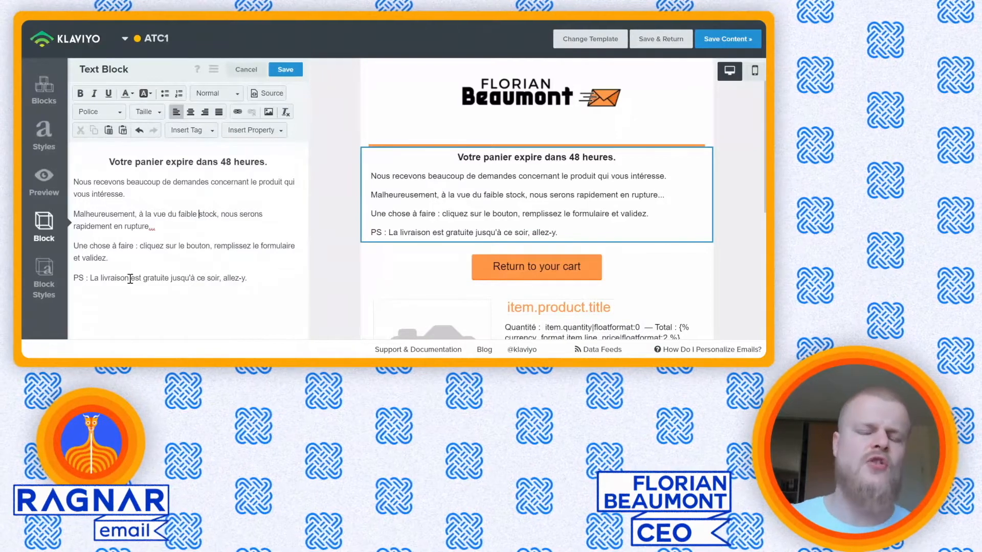
# Step: Make the phrases "La livraison est gratuite" and "nous serons rapidement en rupture" bold in the text block
pyautogui.moveTo(90, 279); pyautogui.dragTo(162, 280)
pyautogui.click(81, 93)
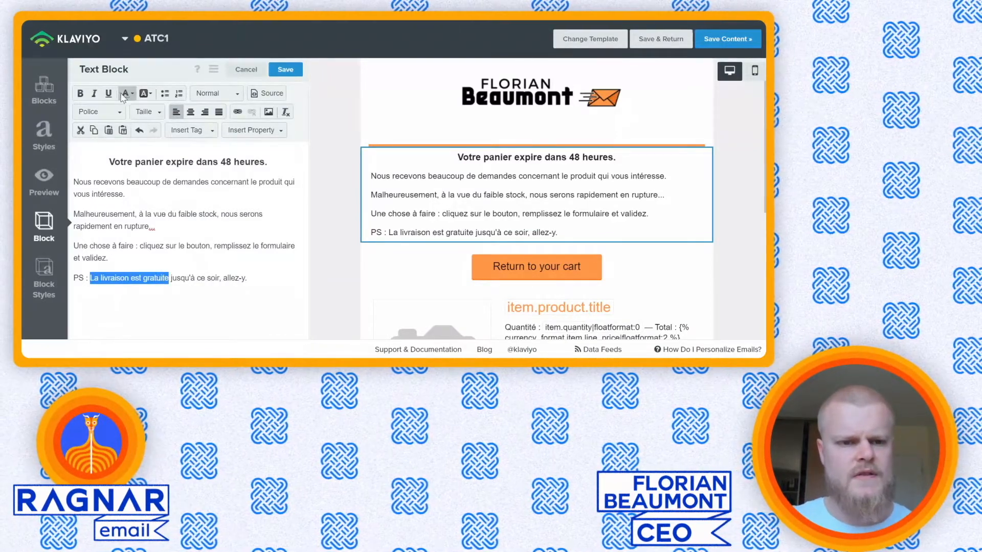
pyautogui.moveTo(221, 214); pyautogui.dragTo(141, 226)
pyautogui.click(81, 93)
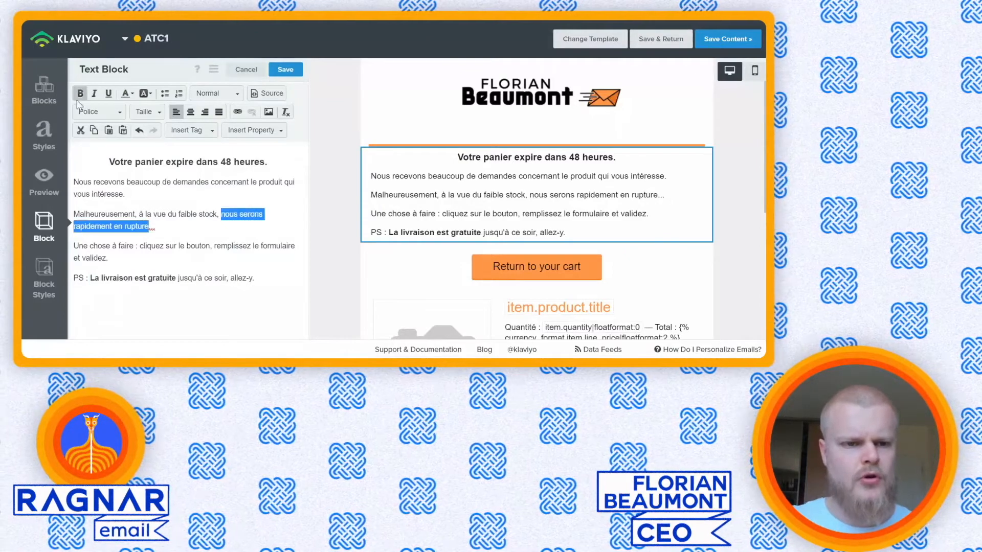
pyautogui.click(149, 228)
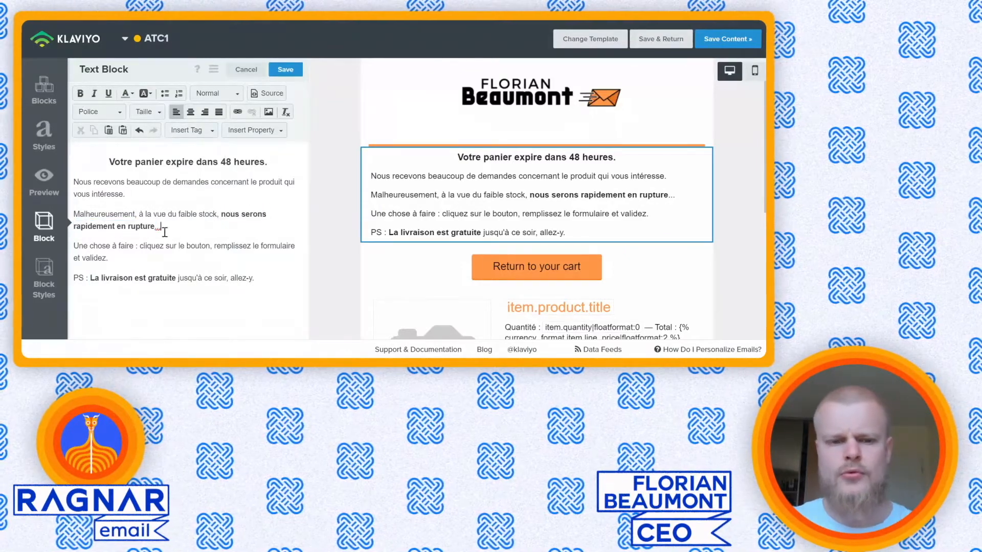
# Step: Make "cliquez sur le bouton" bold and center the PS line of the text block
pyautogui.moveTo(139, 246); pyautogui.dragTo(207, 246)
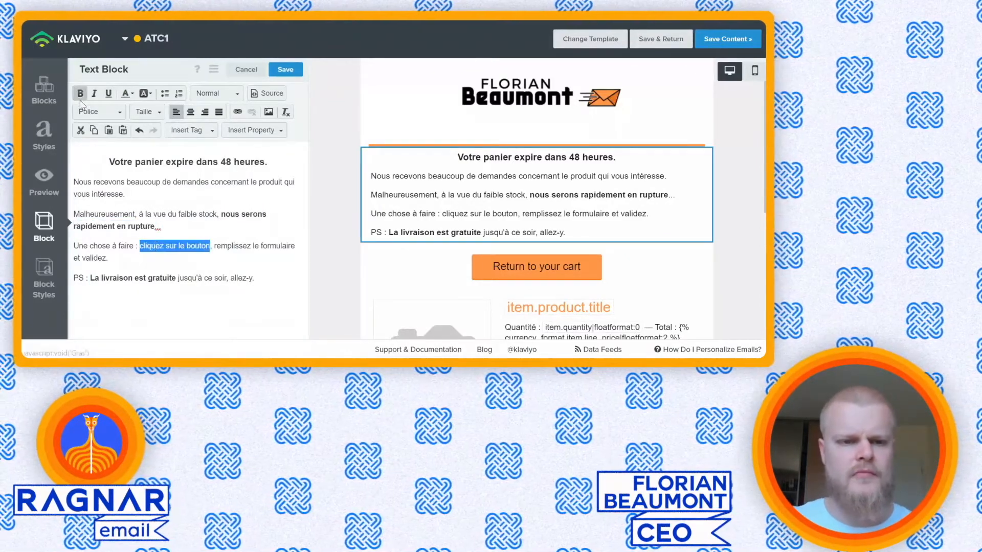
pyautogui.click(80, 93)
pyautogui.click(198, 278)
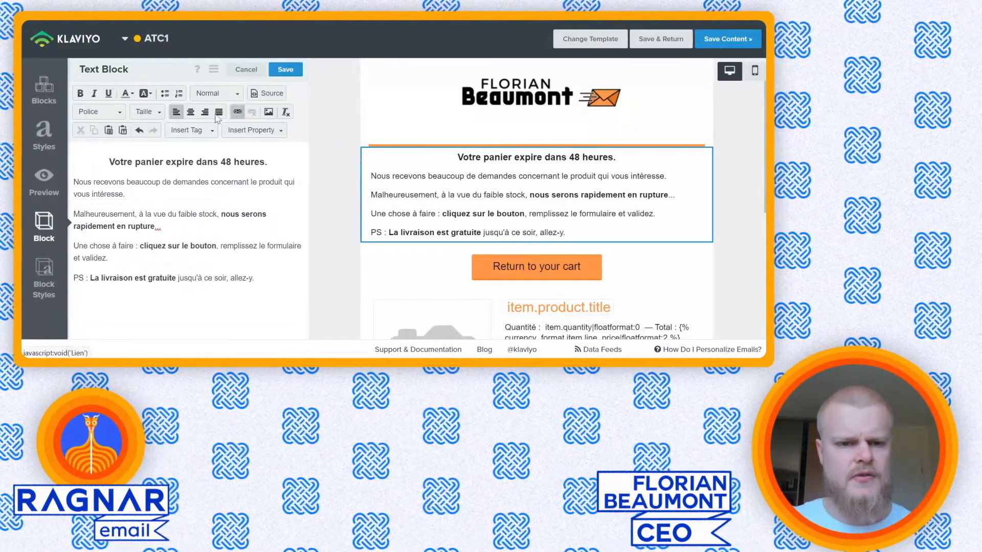
pyautogui.click(189, 114)
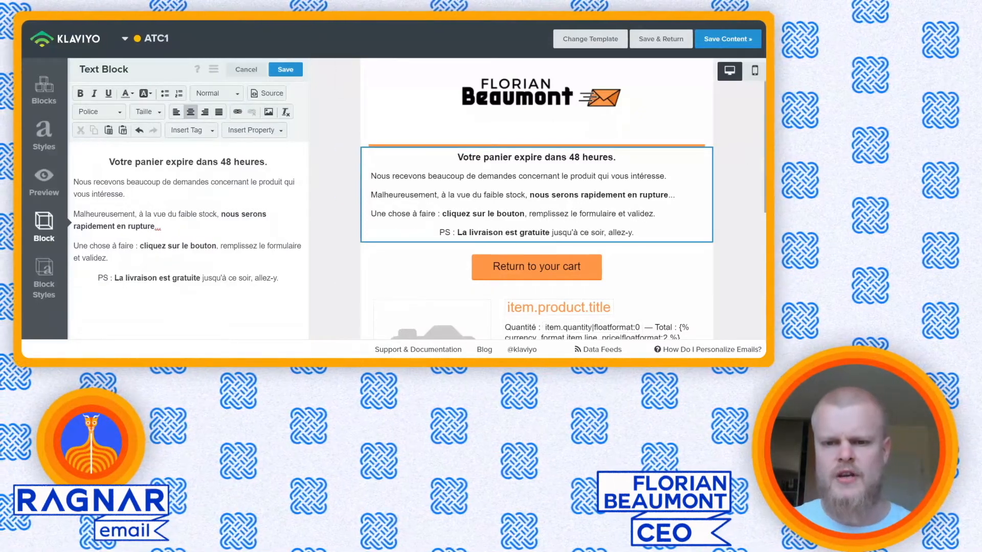
# Step: Set the cart button's text to "RESERVEZ VOTRE PANIER ICI !" and save the button block
pyautogui.click(505, 271)
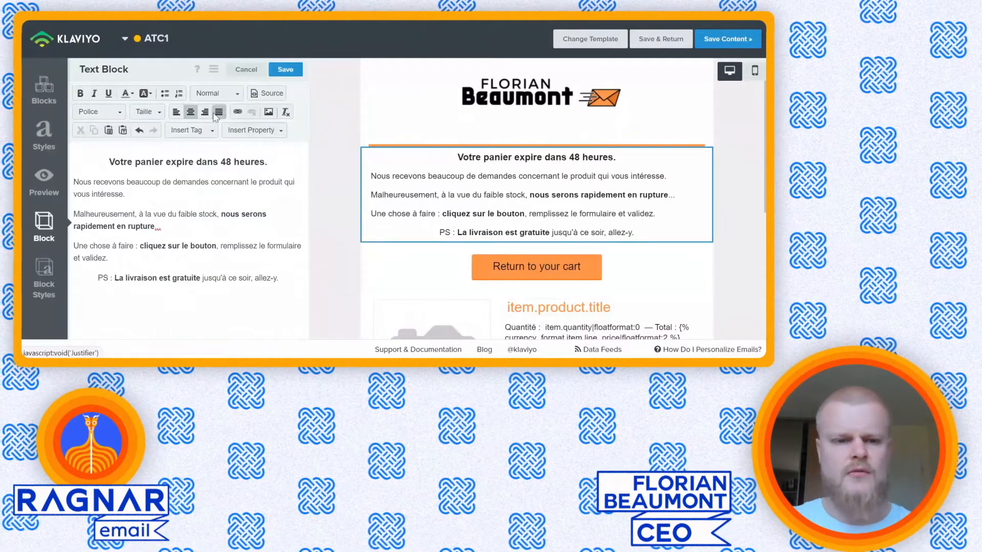
pyautogui.tripleClick(201, 108)
pyautogui.write('RE')
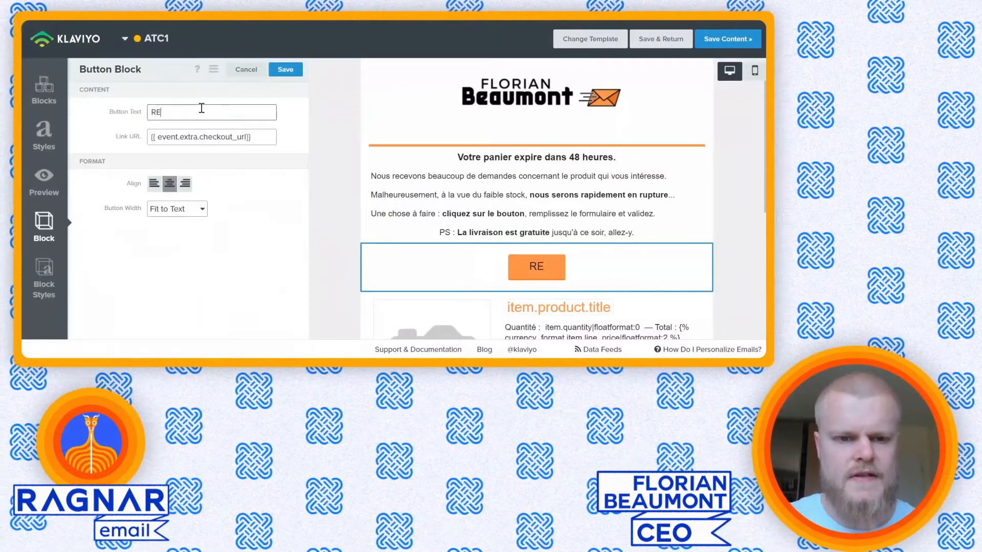
pyautogui.write('SERVEZ VOTRE PANIER ICI !')
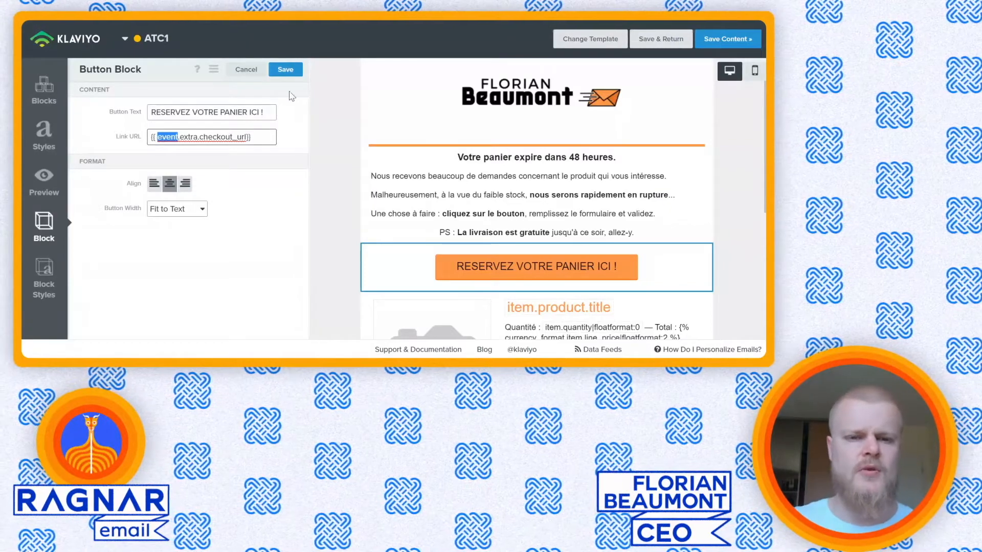
pyautogui.click(285, 70)
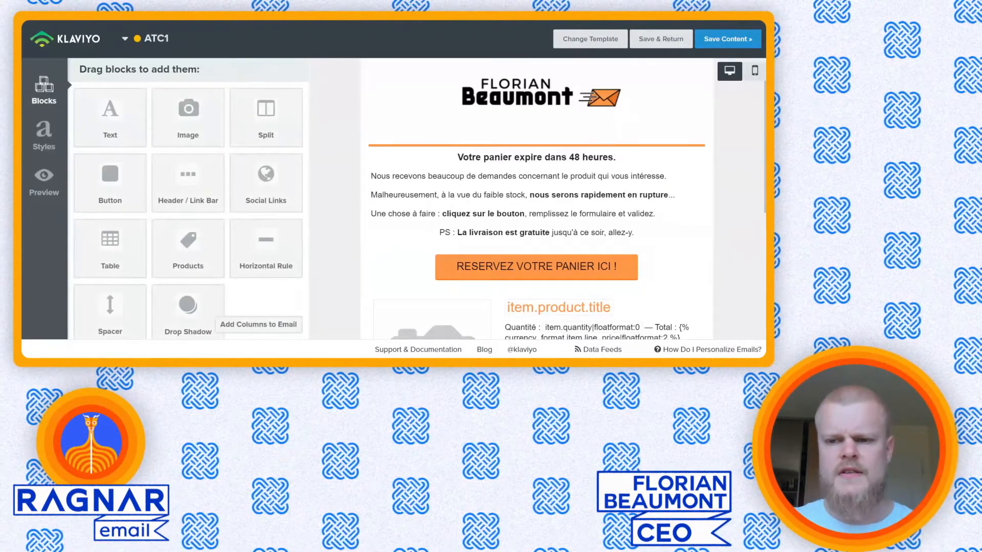
# Step: Replace the placeholder text below the product block with "Je vous souhaite une magnifique journée," and the sender's first name in italics
pyautogui.scroll(-2, 447, 247)
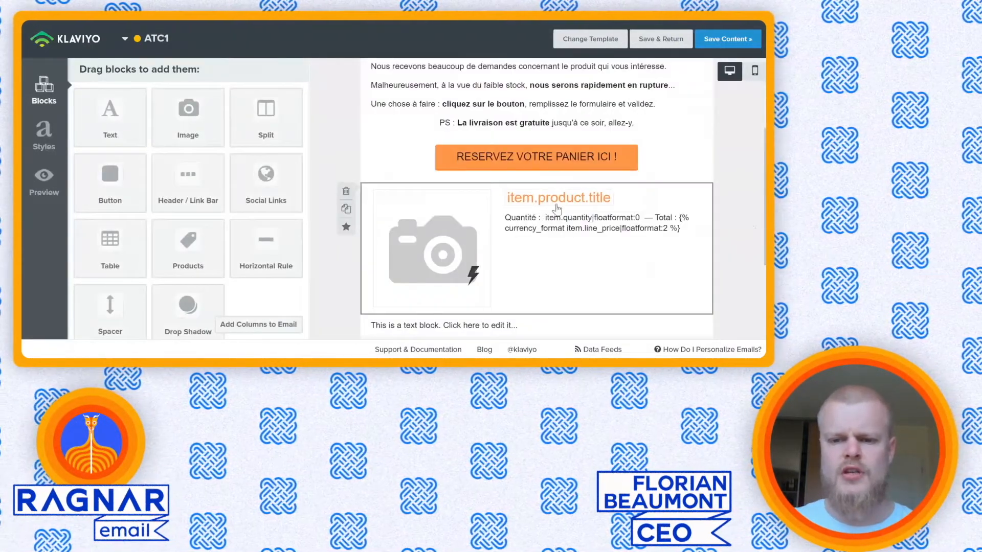
pyautogui.scroll(-1, 433, 253)
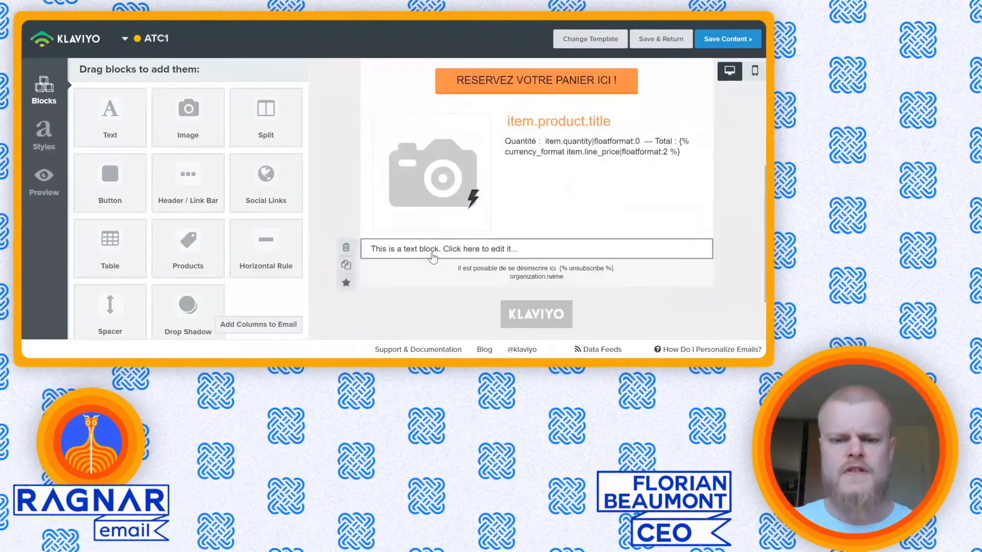
pyautogui.click(432, 251)
pyautogui.hotkey('ctrl', 'a')
pyautogui.write('Je vous souhaite une magnifique journée, Lucie')
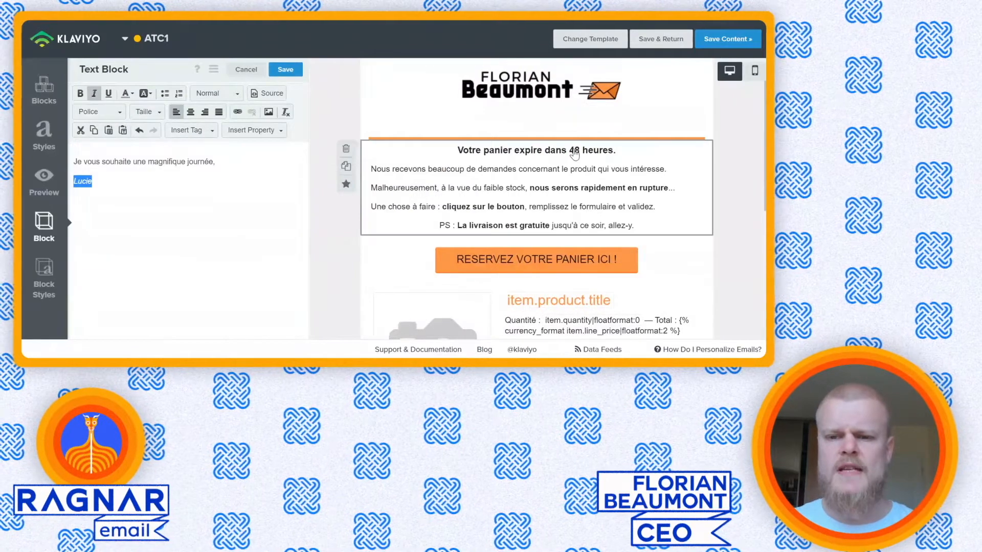
# Step: Increase the spacing above the text in the main text block's styles and save the block
pyautogui.click(525, 160)
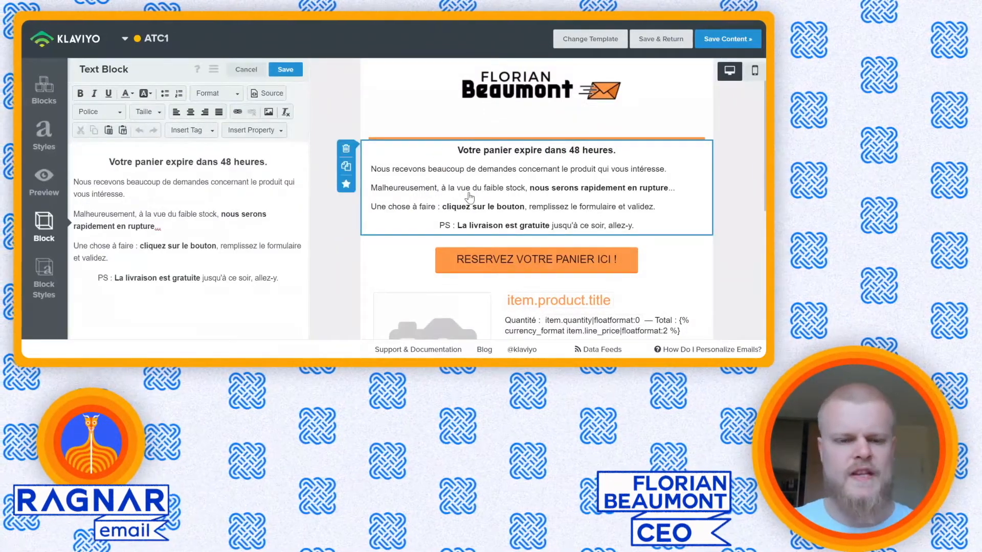
pyautogui.click(45, 274)
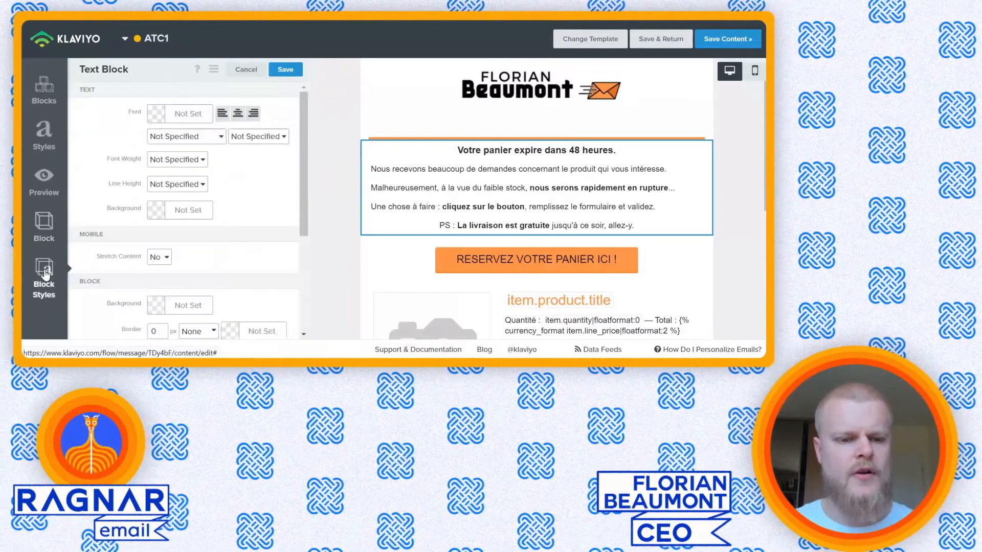
pyautogui.scroll(-5, 301, 210)
pyautogui.click(193, 199)
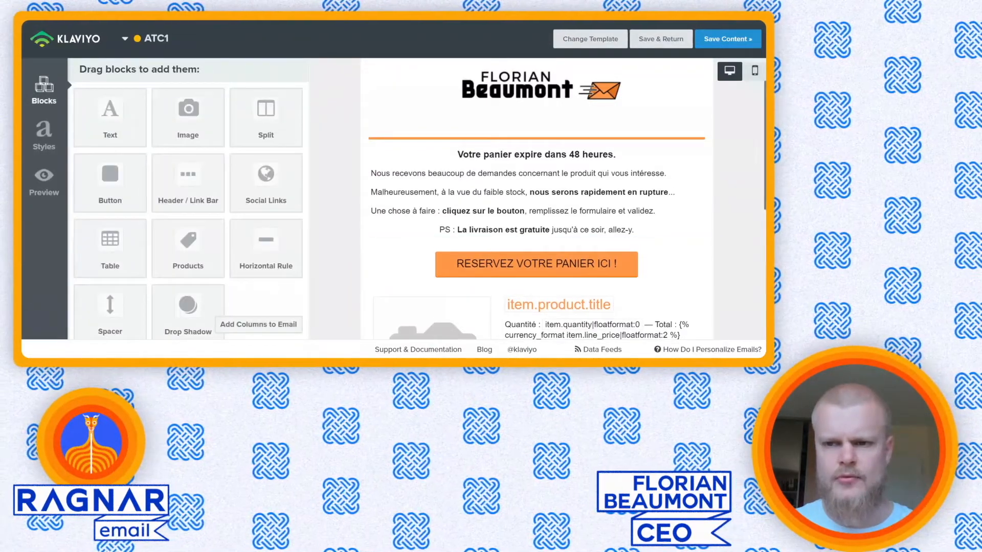
# Step: Review the whole email layout from the logo header down to the unsubscribe footer
pyautogui.scroll(-2, 537, 199)
pyautogui.scroll(-3, 537, 200)
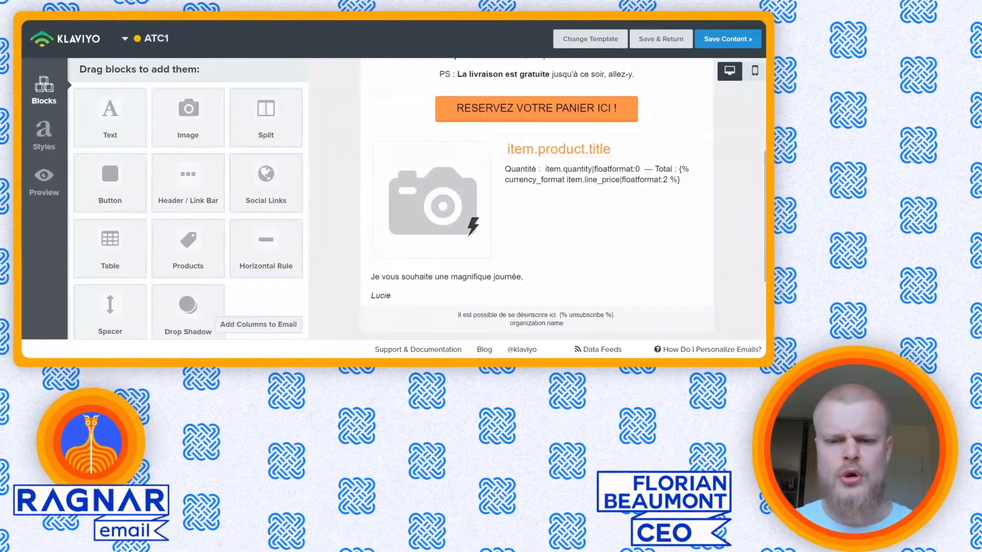
pyautogui.scroll(4, 537, 199)
pyautogui.scroll(2, 537, 200)
pyautogui.scroll(-3, 537, 200)
pyautogui.scroll(-1, 537, 200)
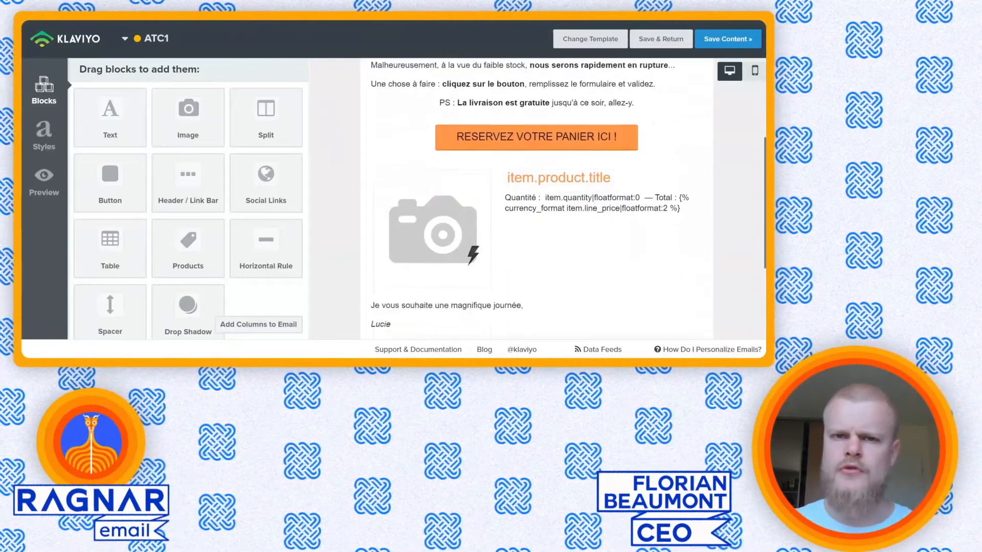
pyautogui.scroll(4, 537, 200)
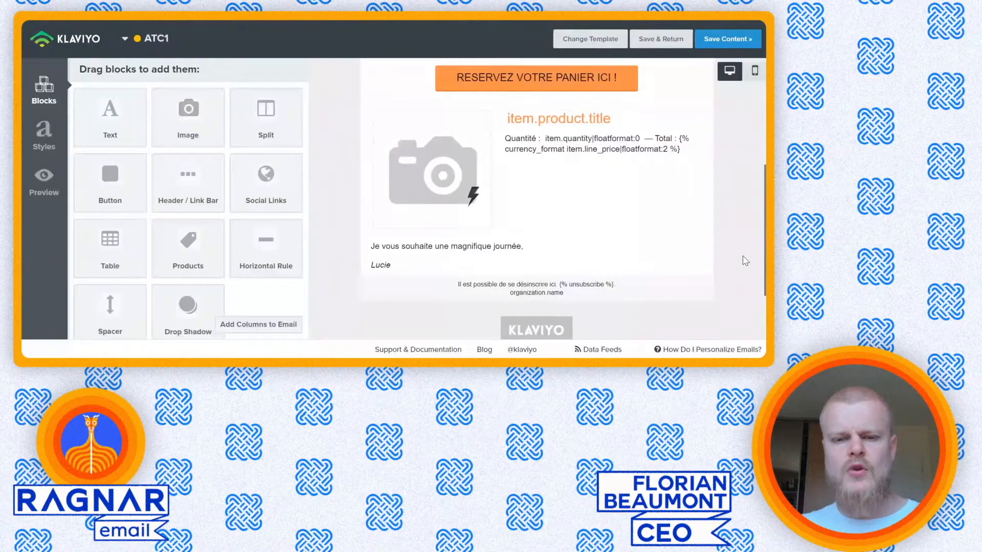
pyautogui.scroll(3, 737, 199)
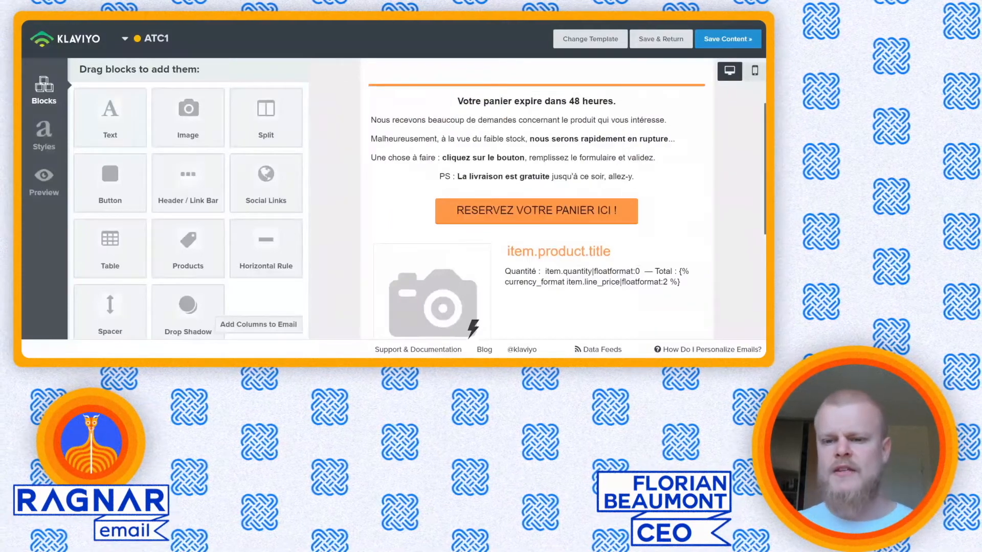
# Step: Save the email content and finish editing the message to return to the ATC flow
pyautogui.click(730, 41)
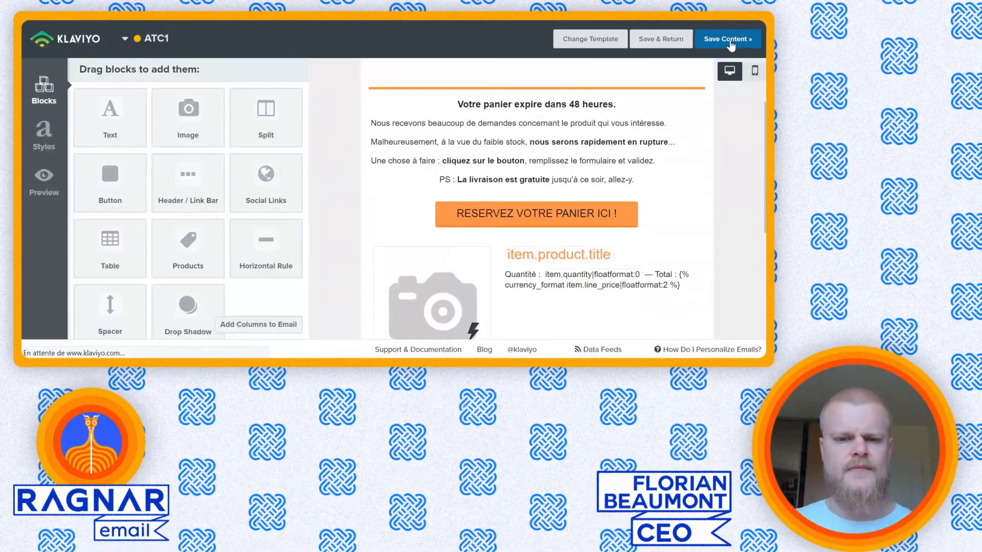
pyautogui.scroll(3, 144, 108)
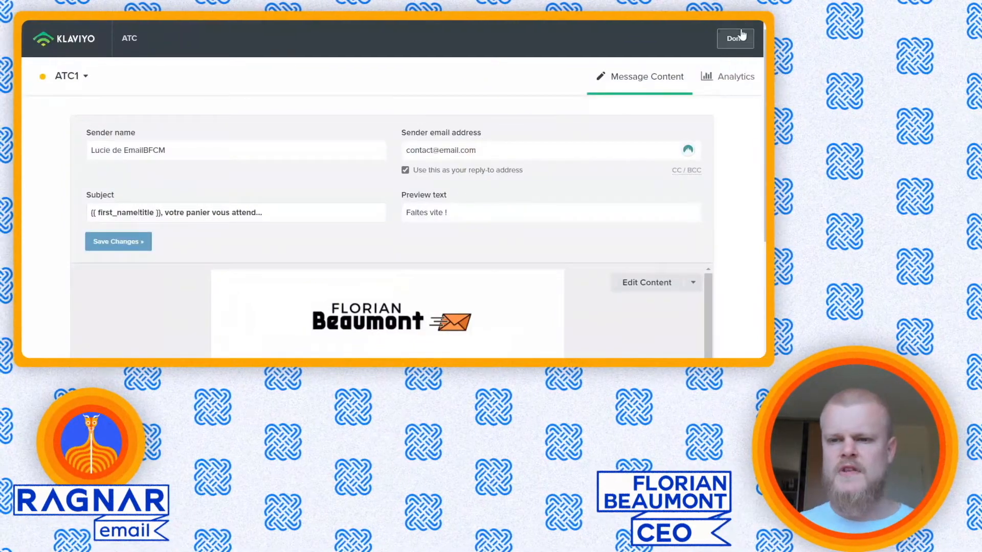
pyautogui.click(741, 35)
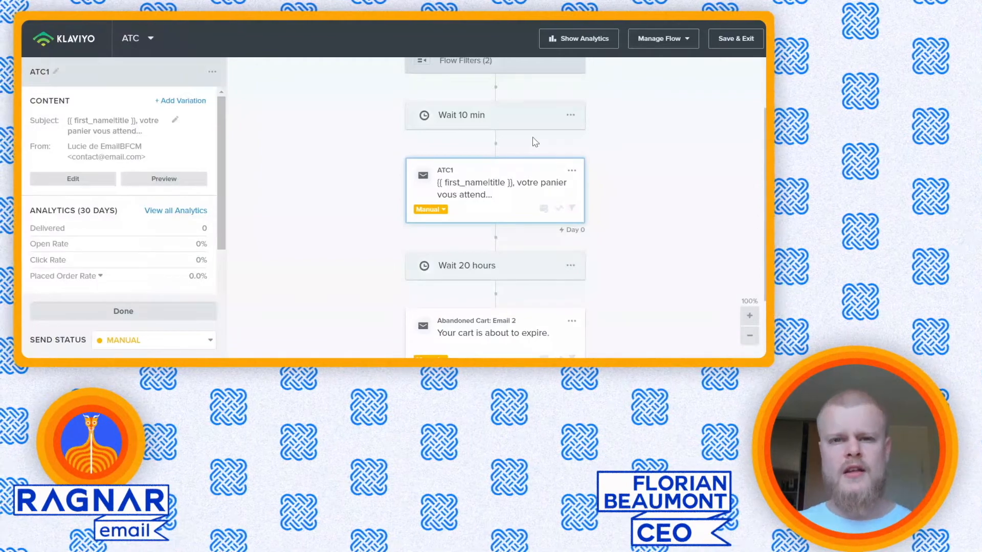
# Step: Set the ATC1 email's send status to Live
pyautogui.click(429, 210)
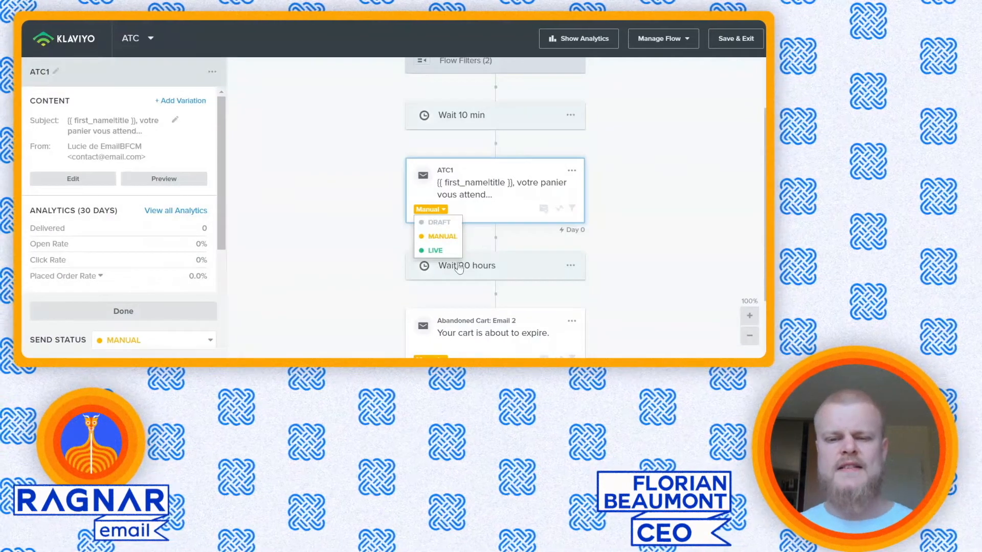
pyautogui.click(435, 251)
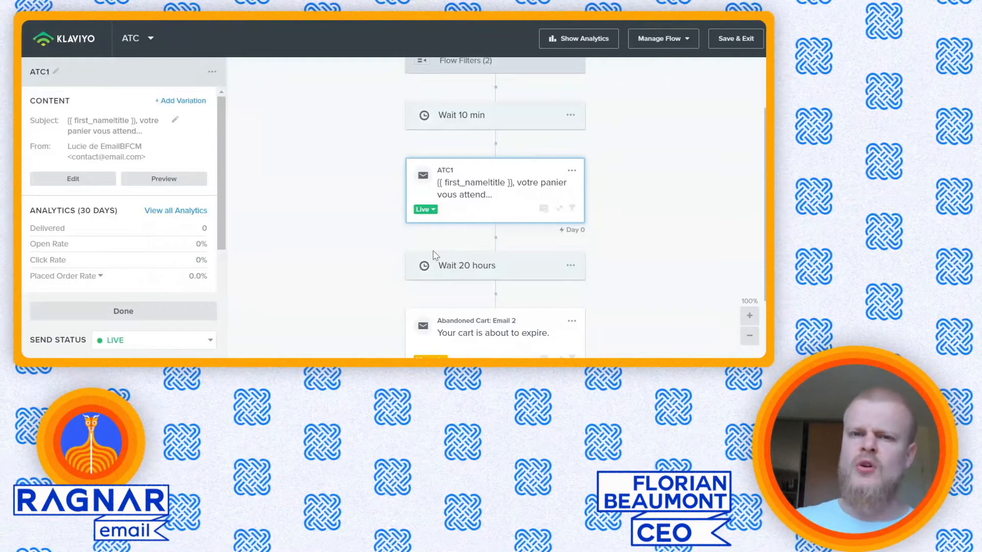
pyautogui.scroll(2, 495, 204)
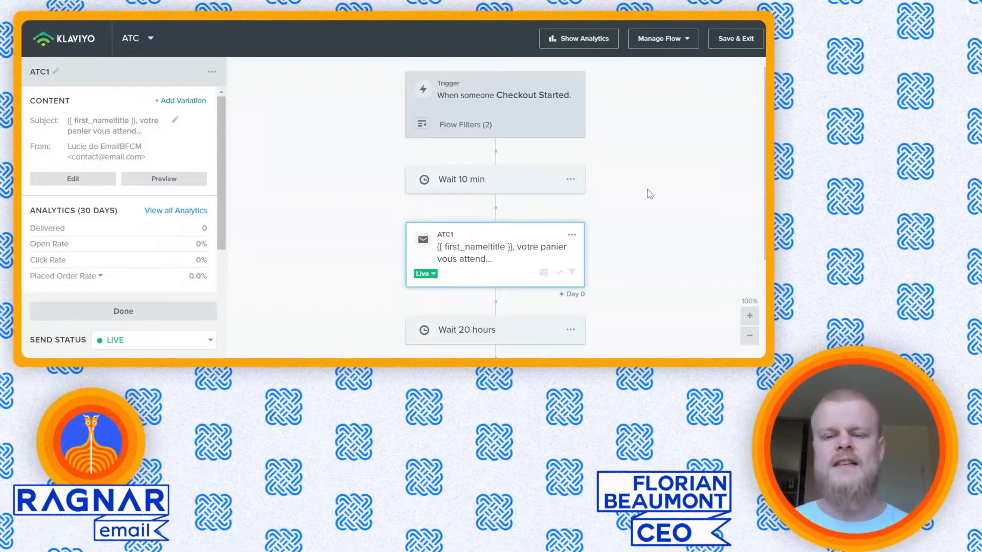
# Step: Set the time delay after the ATC1 email to 1 day
pyautogui.scroll(-4, 650, 195)
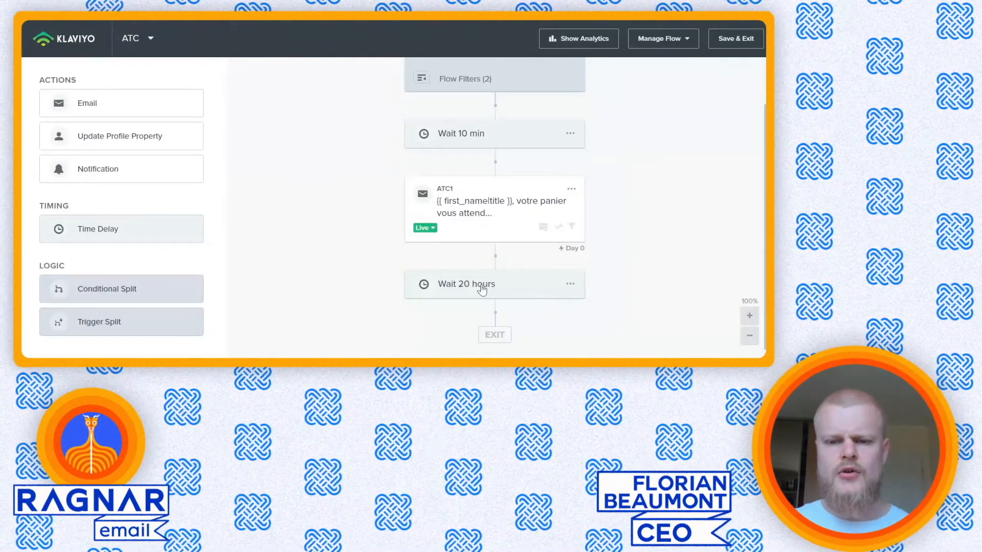
pyautogui.click(448, 284)
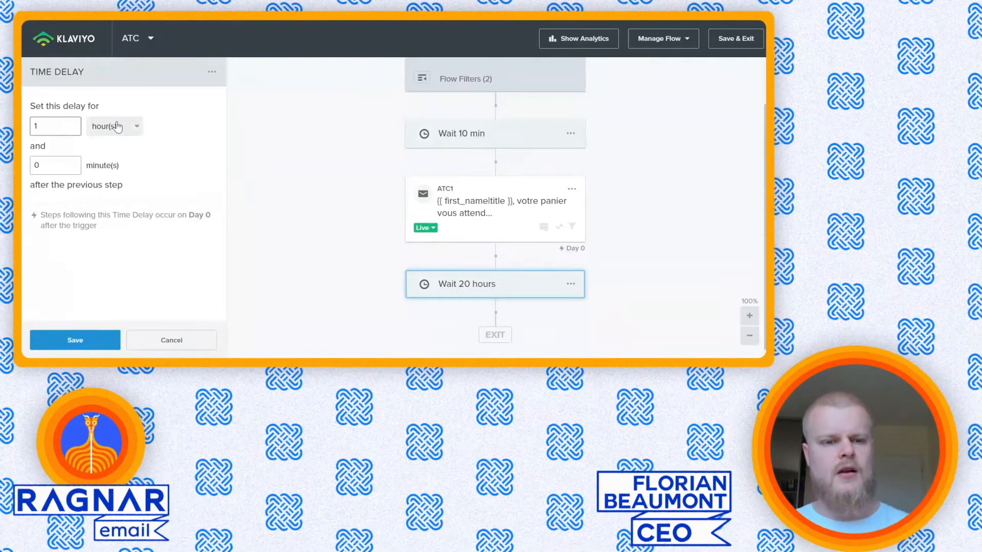
pyautogui.click(117, 127)
pyautogui.click(109, 143)
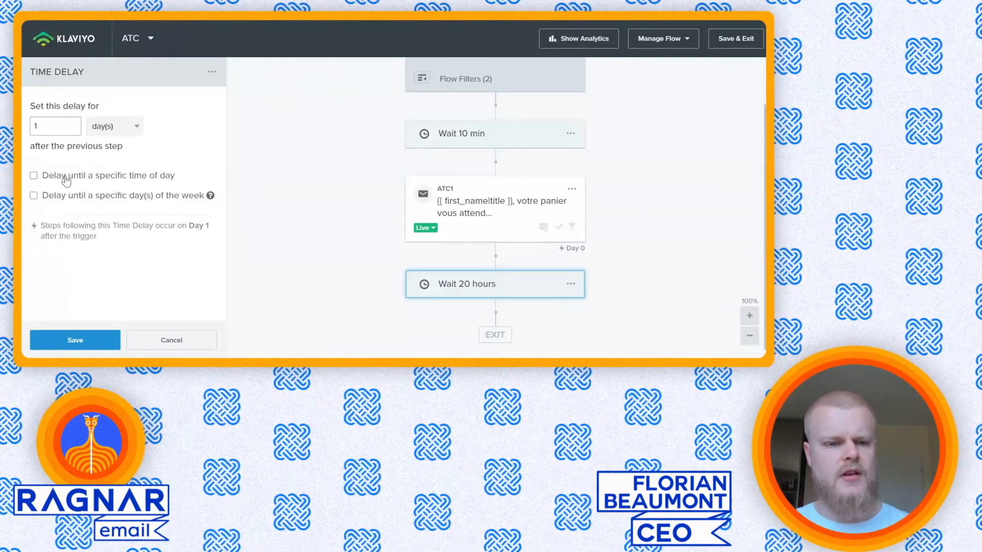
# Step: Delay the 1-day wait until 8:30am in the recipient's local timezone and save the time delay
pyautogui.click(158, 180)
pyautogui.click(114, 199)
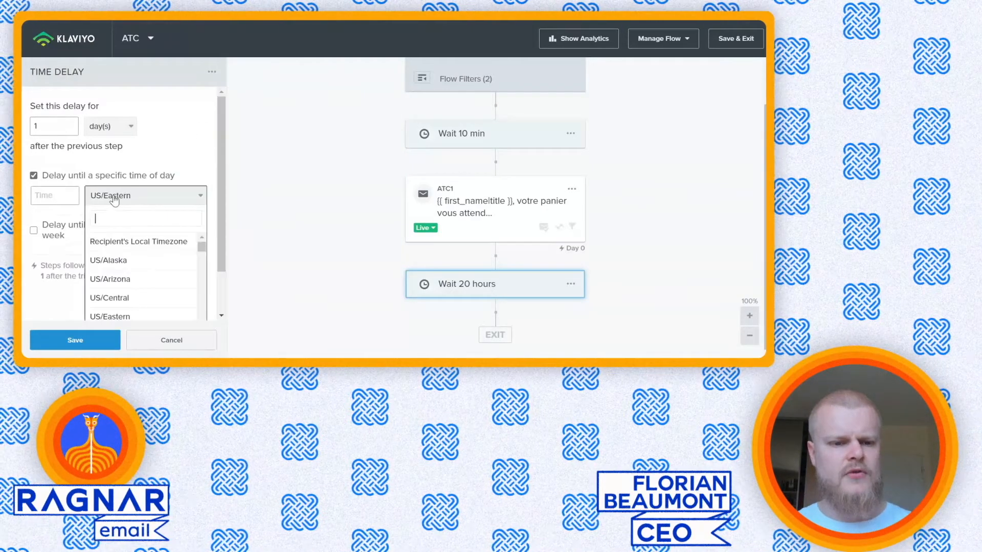
pyautogui.click(164, 244)
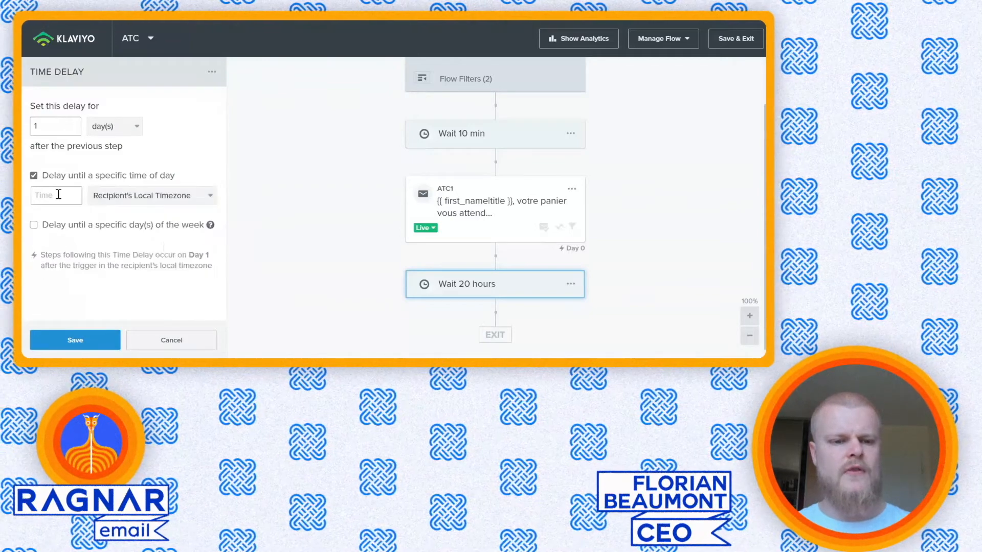
pyautogui.click(58, 195)
pyautogui.write('8')
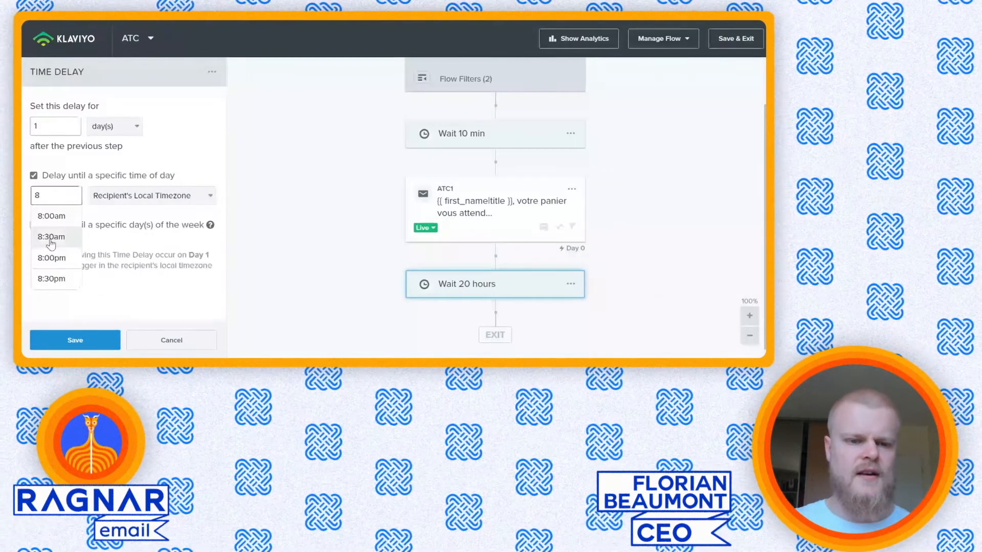
pyautogui.click(50, 237)
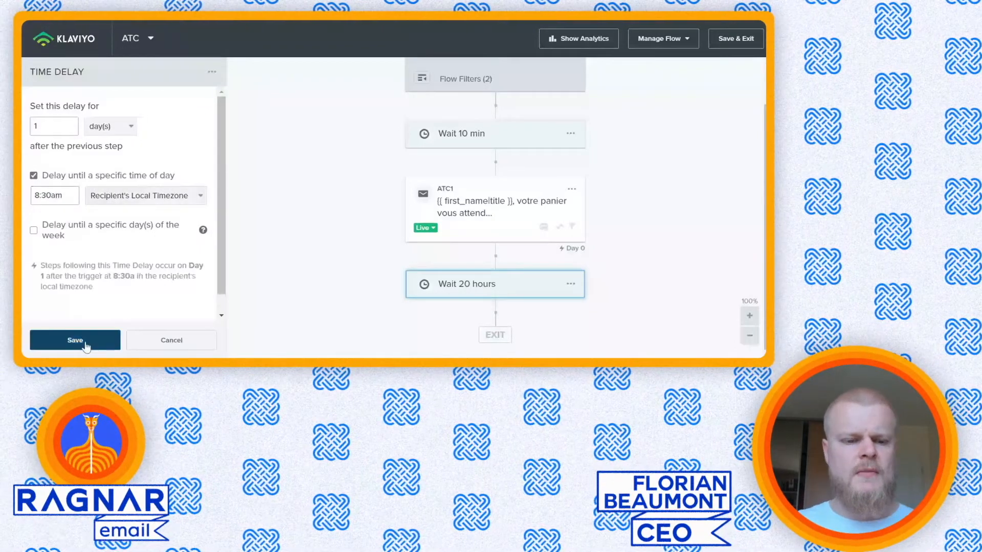
pyautogui.click(75, 341)
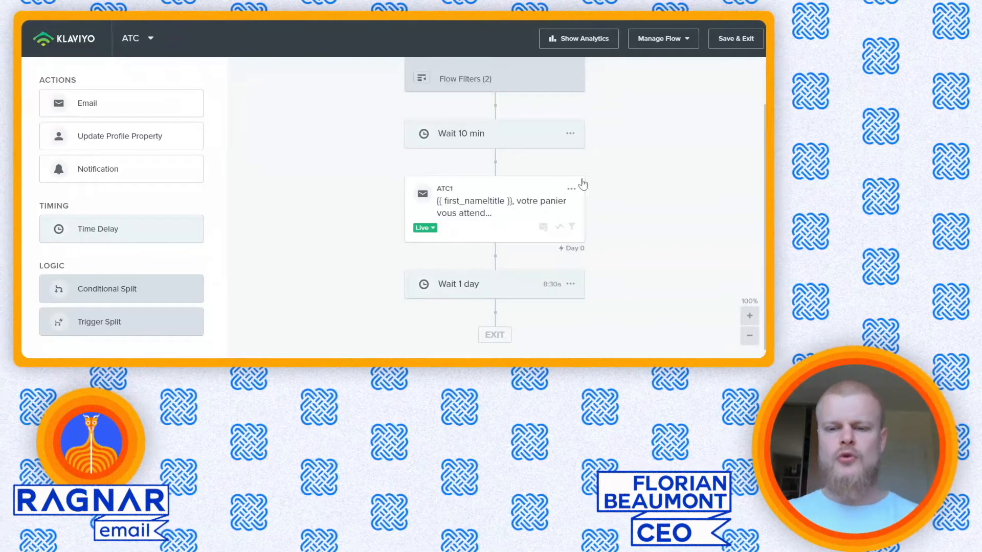
# Step: Duplicate the ATC1 email and move the copy below the 1-day time delay
pyautogui.click(571, 190)
pyautogui.click(594, 230)
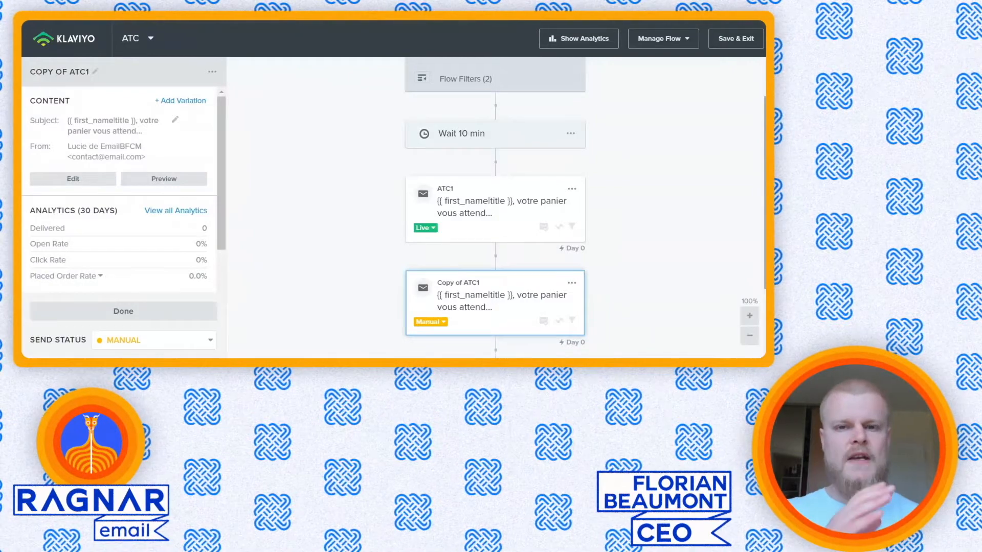
pyautogui.scroll(-2, 761, 203)
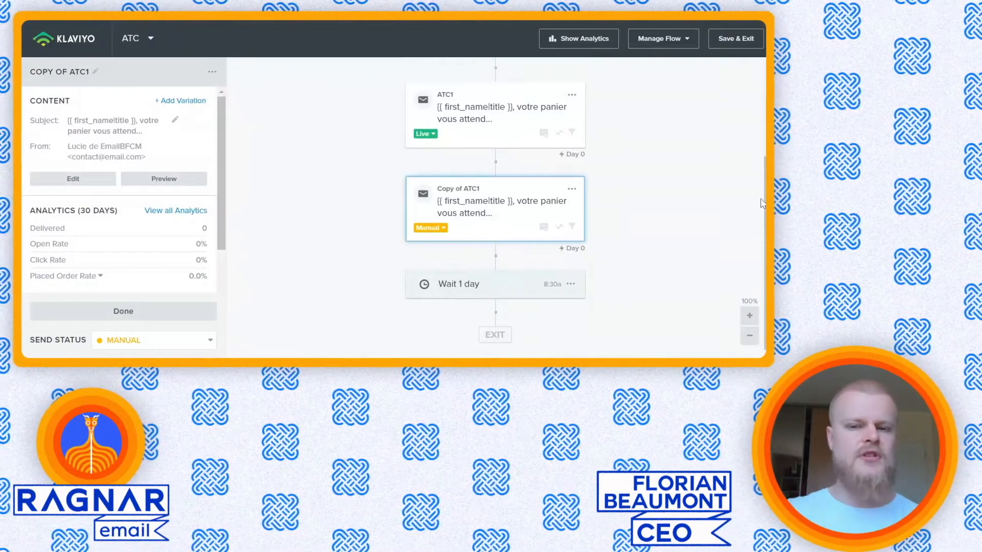
pyautogui.moveTo(499, 200); pyautogui.dragTo(486, 271)
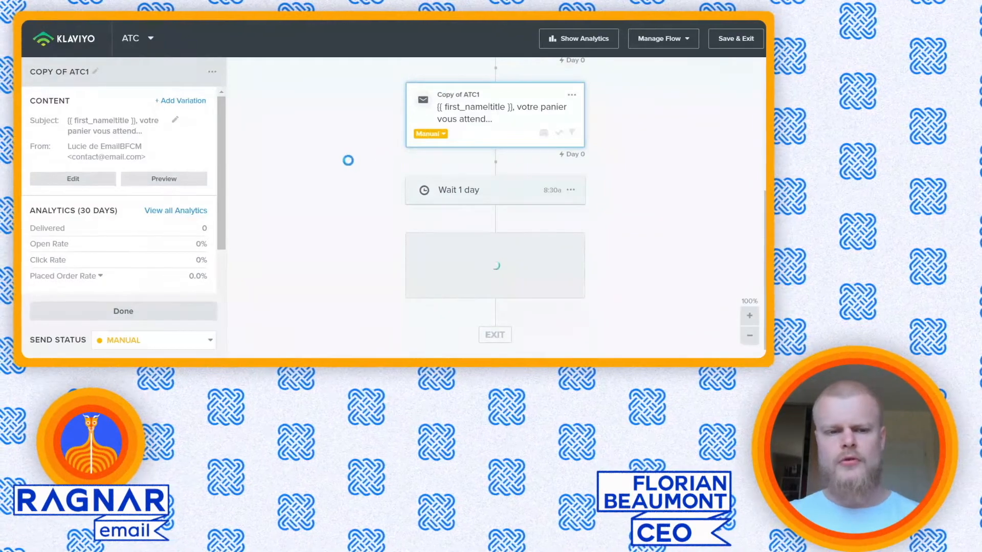
# Step: Rename the copied email as ATC2 and finish editing it
pyautogui.click(69, 72)
pyautogui.write('ATC')
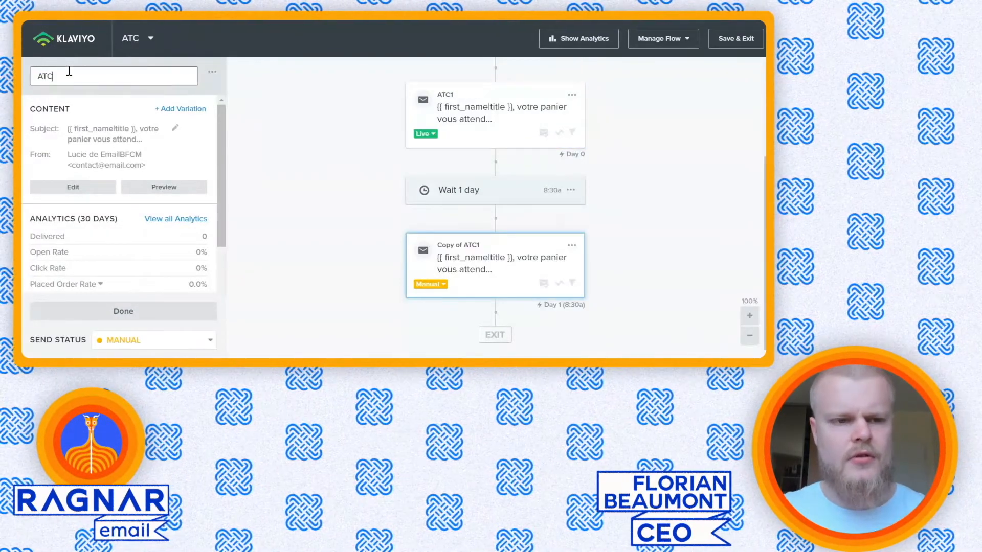
pyautogui.write('2')
pyautogui.click(116, 311)
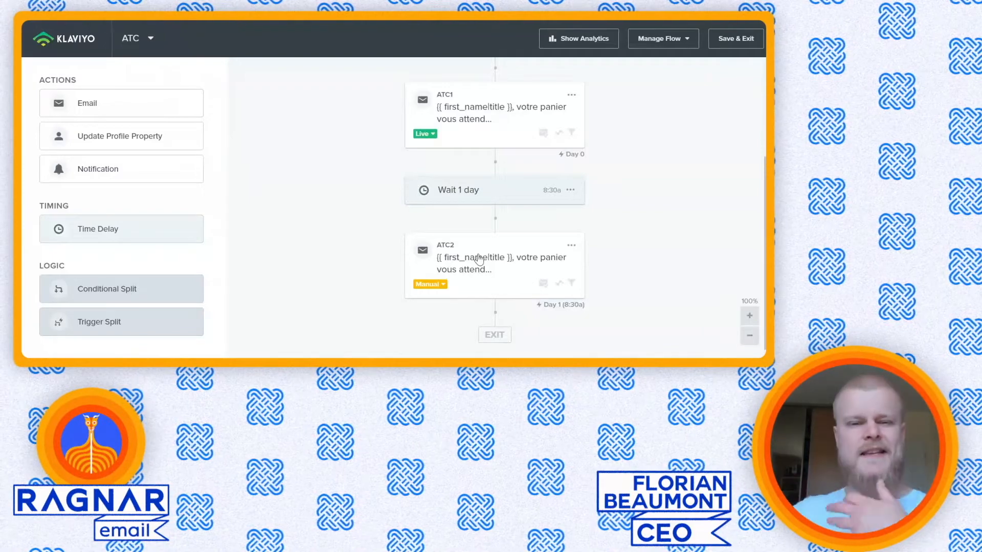
pyautogui.scroll(3, 479, 259)
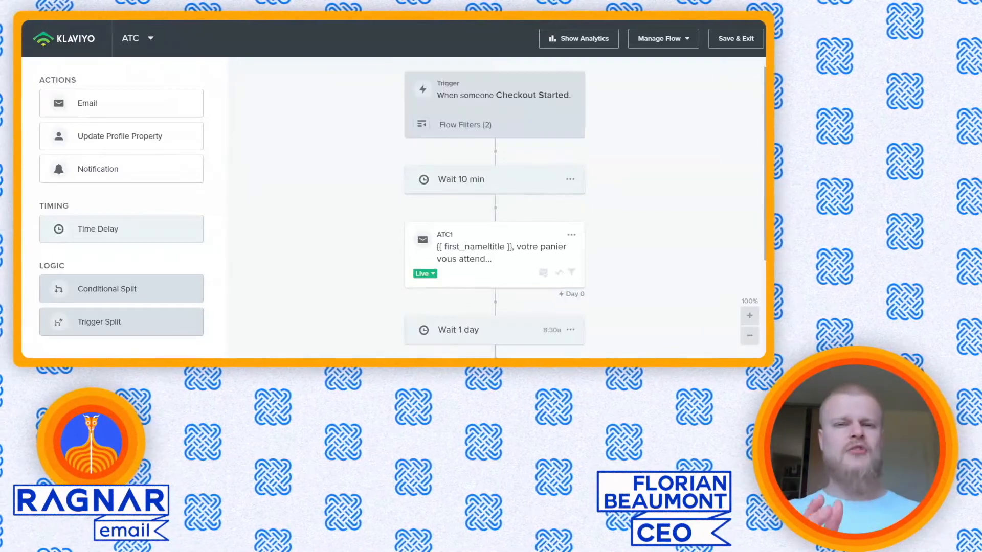